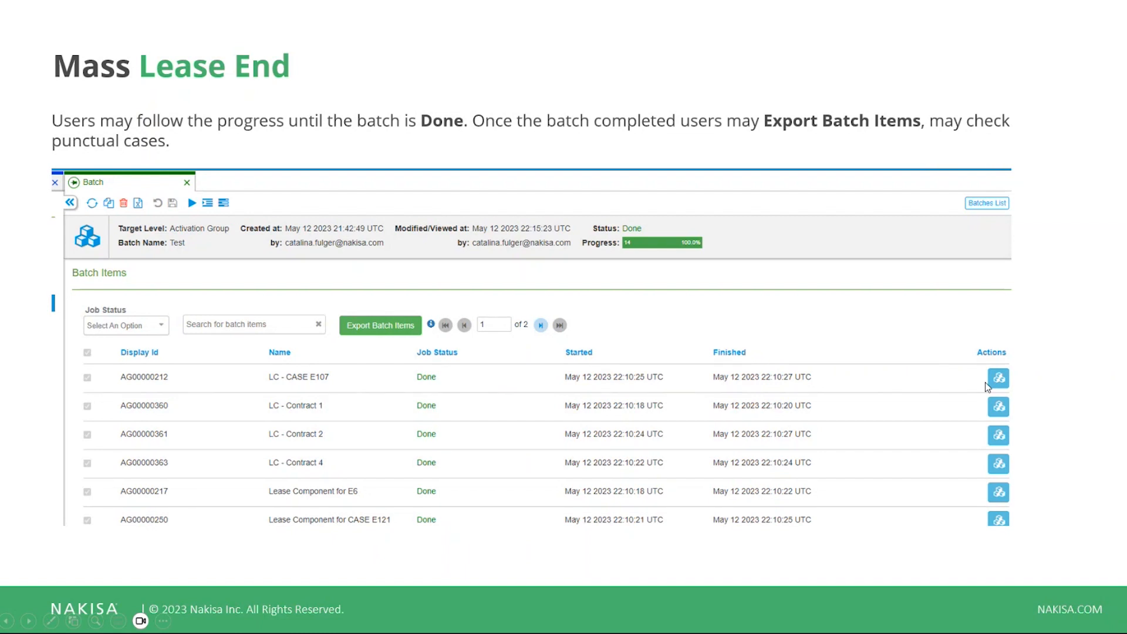
key("Right")
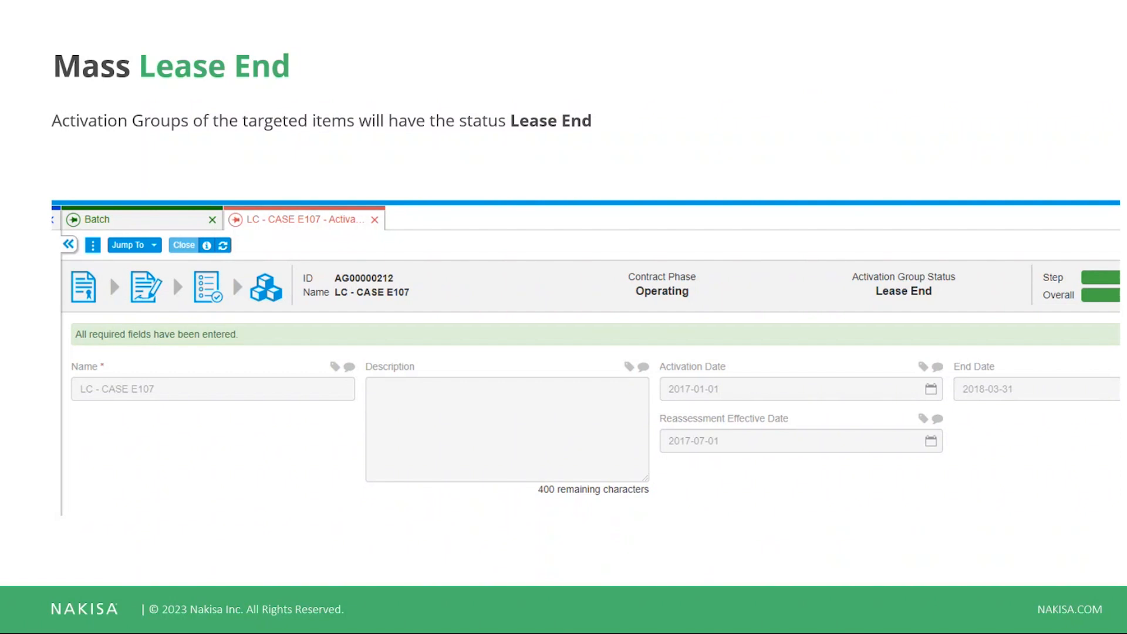
key("Right")
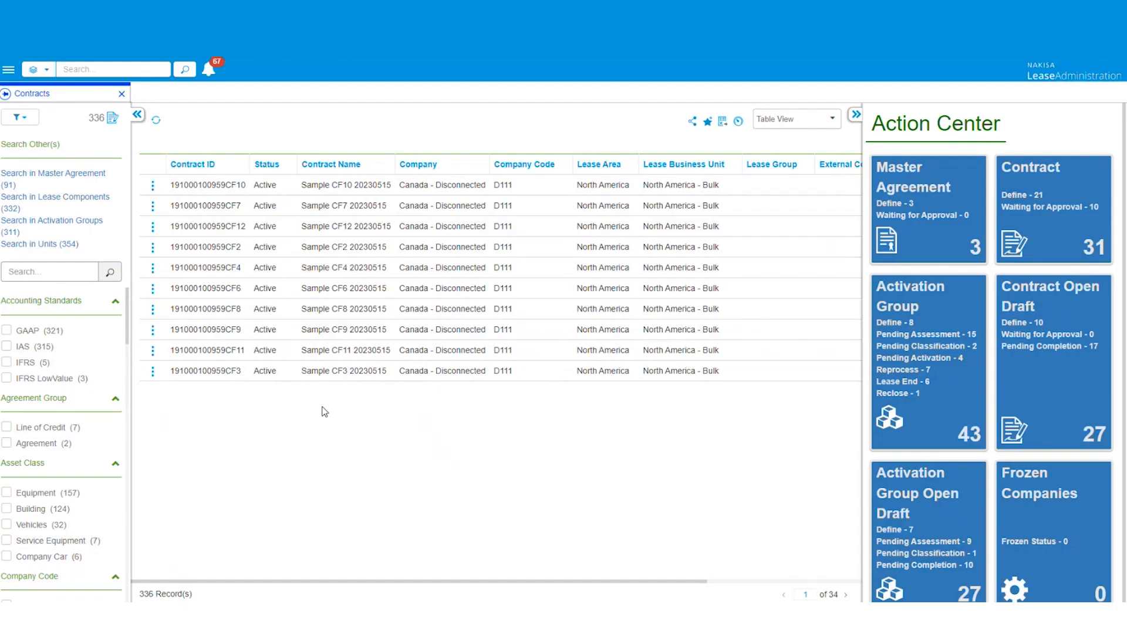
Delete all notifications from every category and close the notification list
left_click(208, 69)
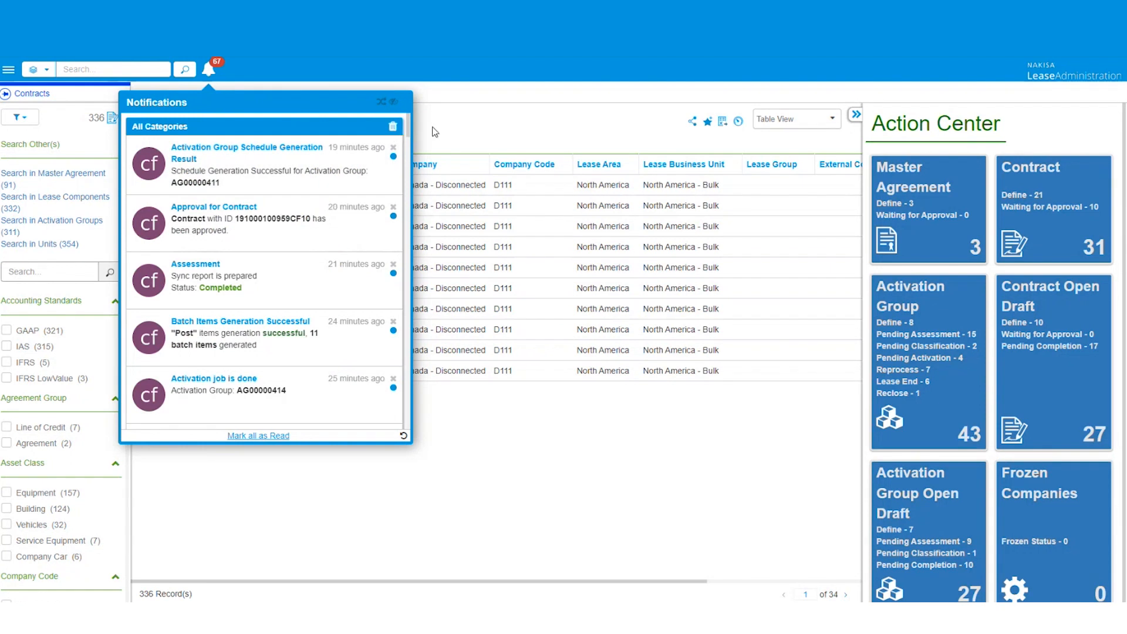
left_click(393, 126)
left_click(453, 125)
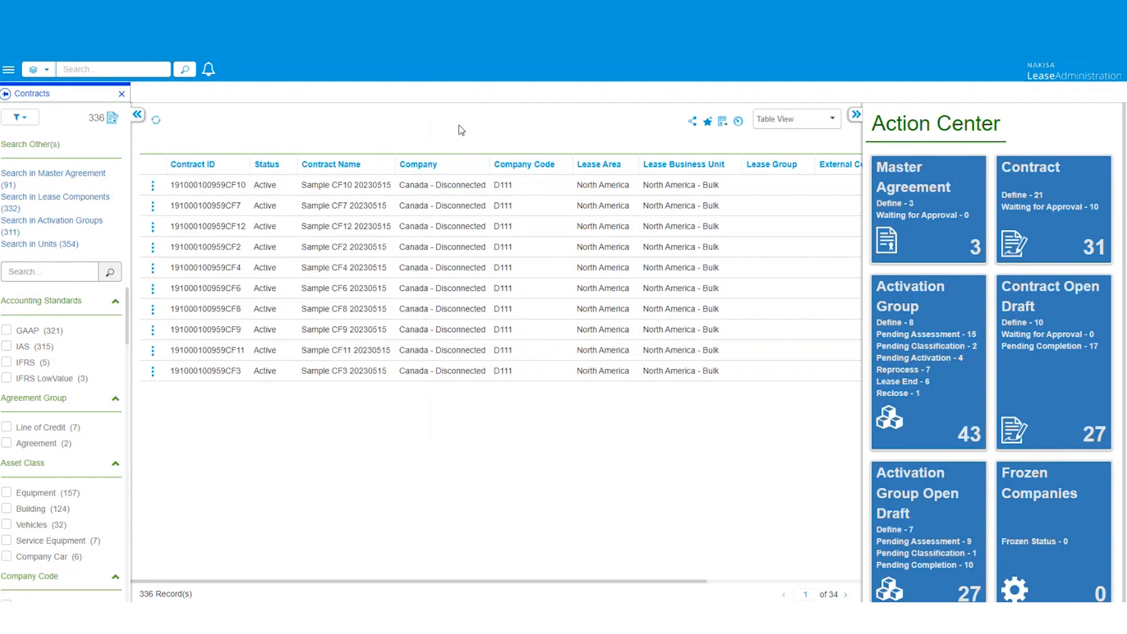
Open the Batches list and create a new batch of type Workflow Mass Transition
left_click(9, 70)
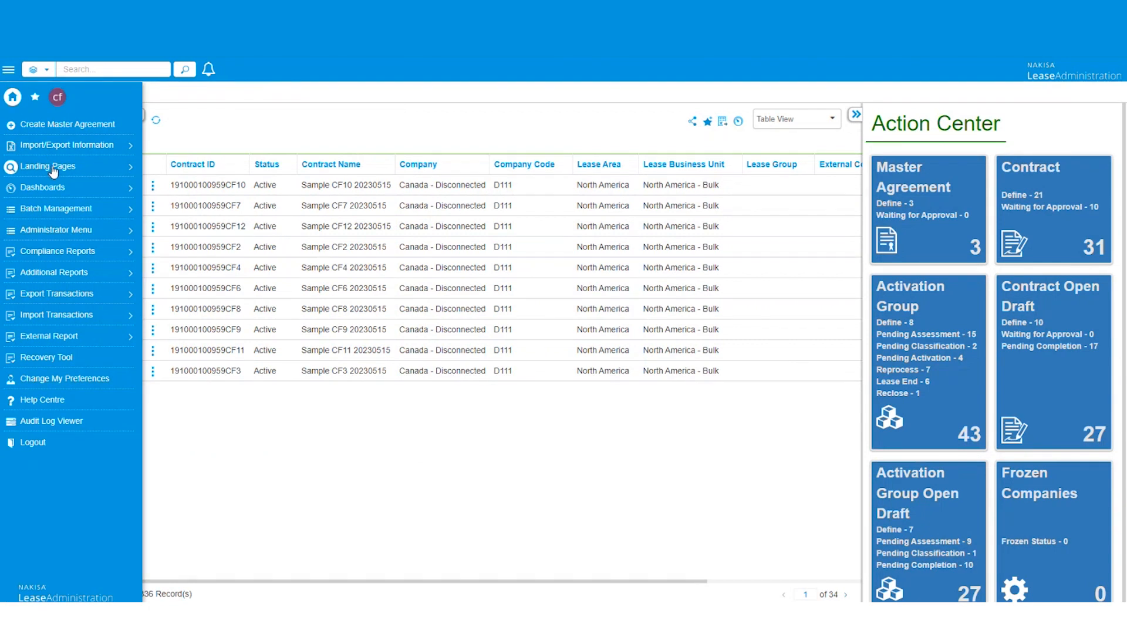
left_click(81, 216)
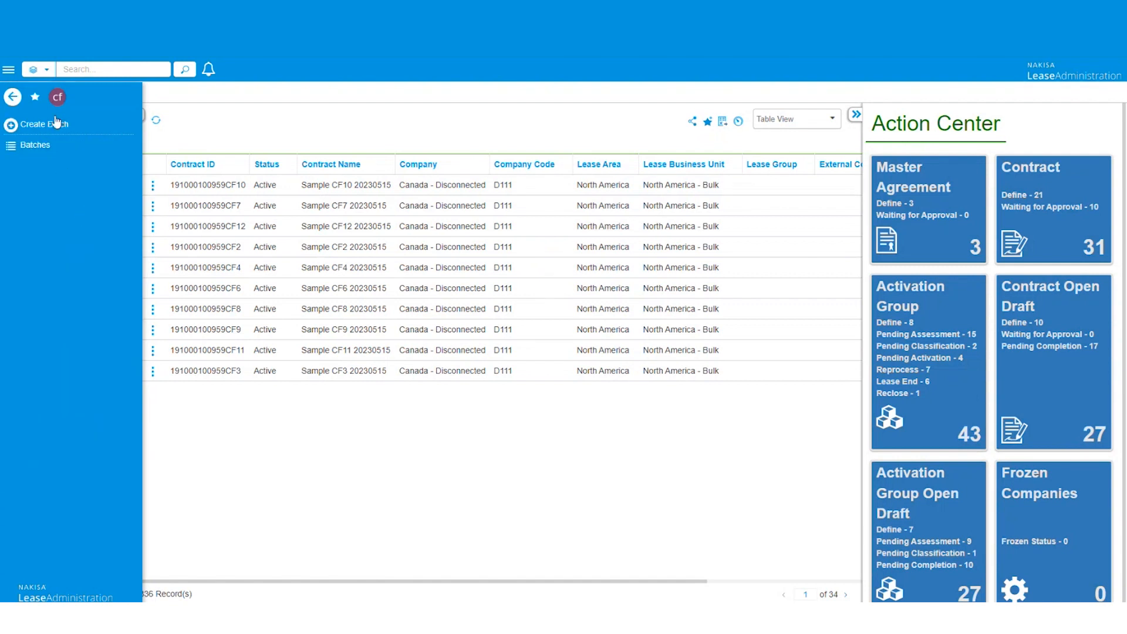
left_click(42, 149)
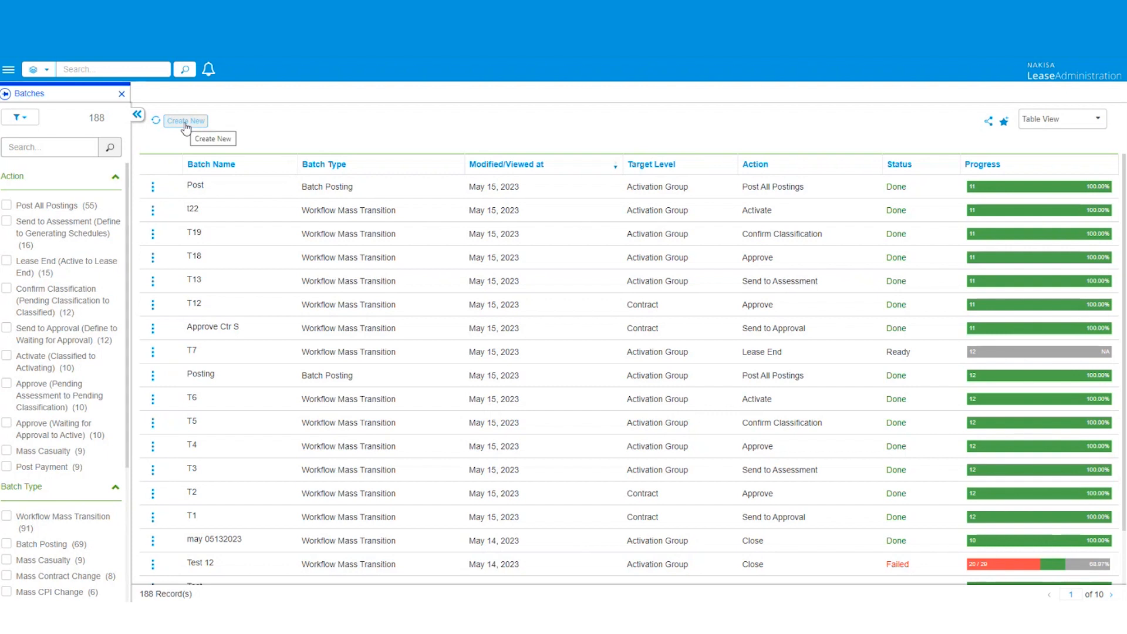
left_click(197, 122)
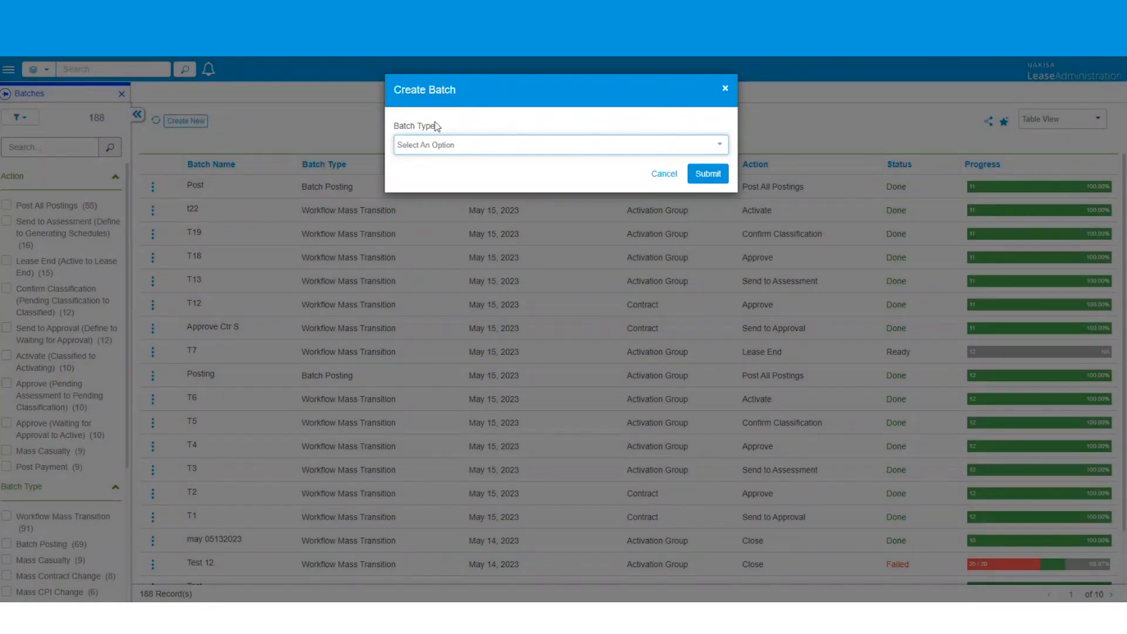
left_click(442, 146)
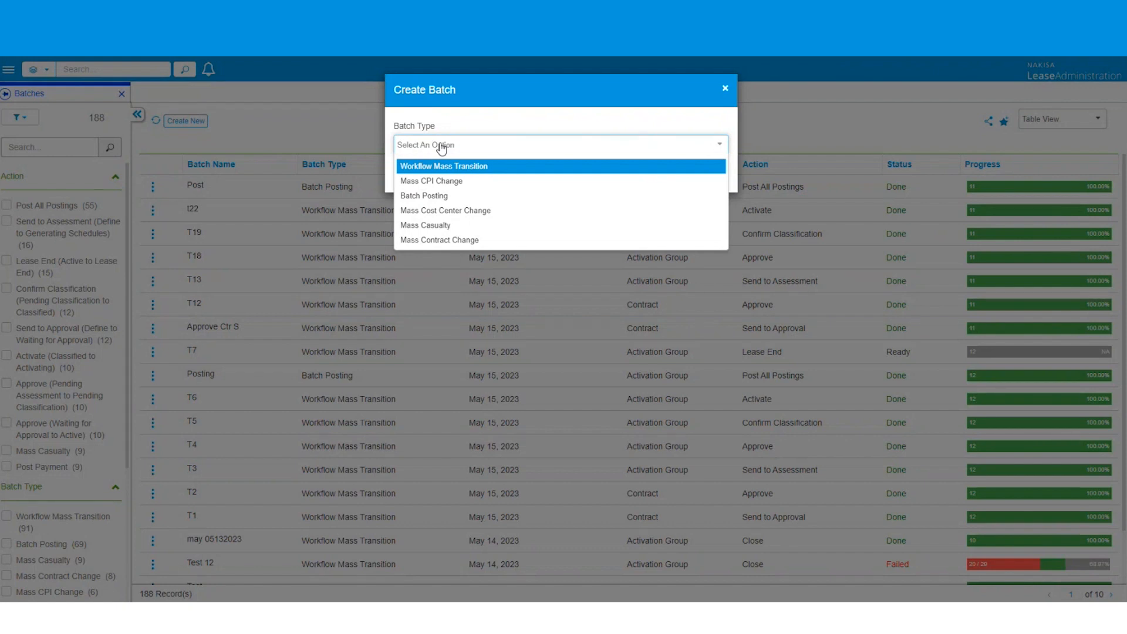
left_click(493, 167)
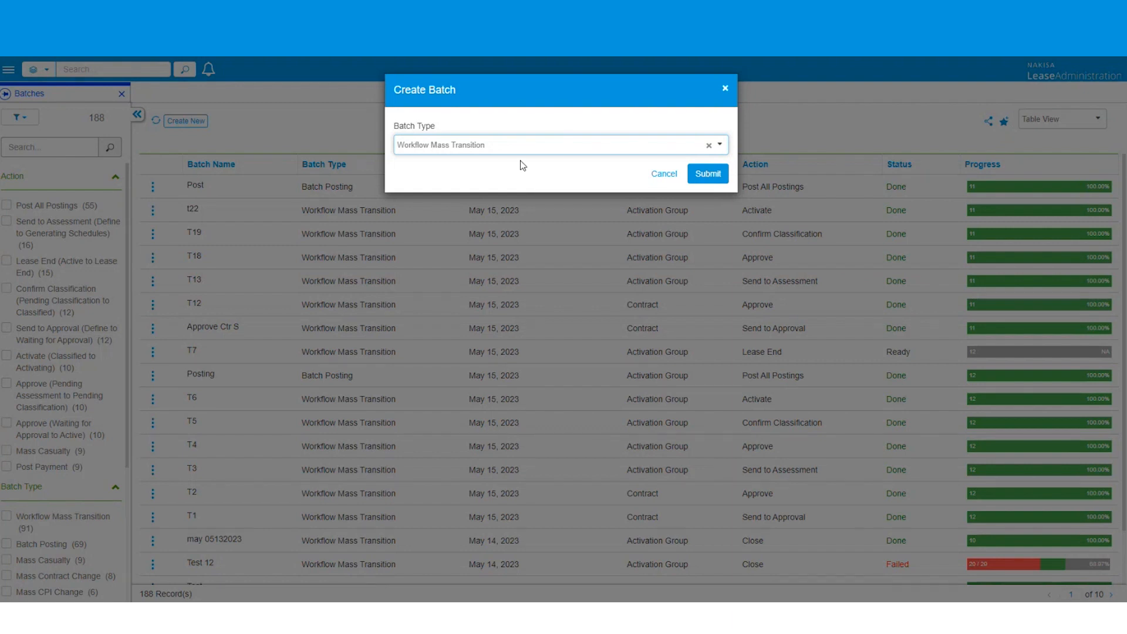
left_click(705, 176)
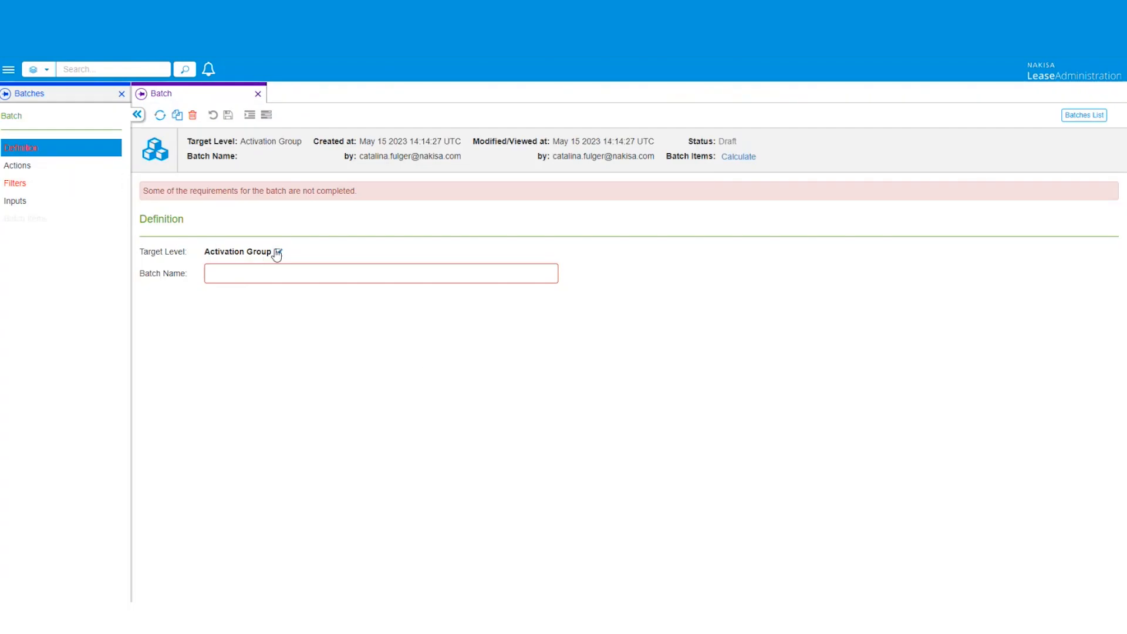
Name the batch "Expired Contracts April 2023" and save its definition
left_click(231, 278)
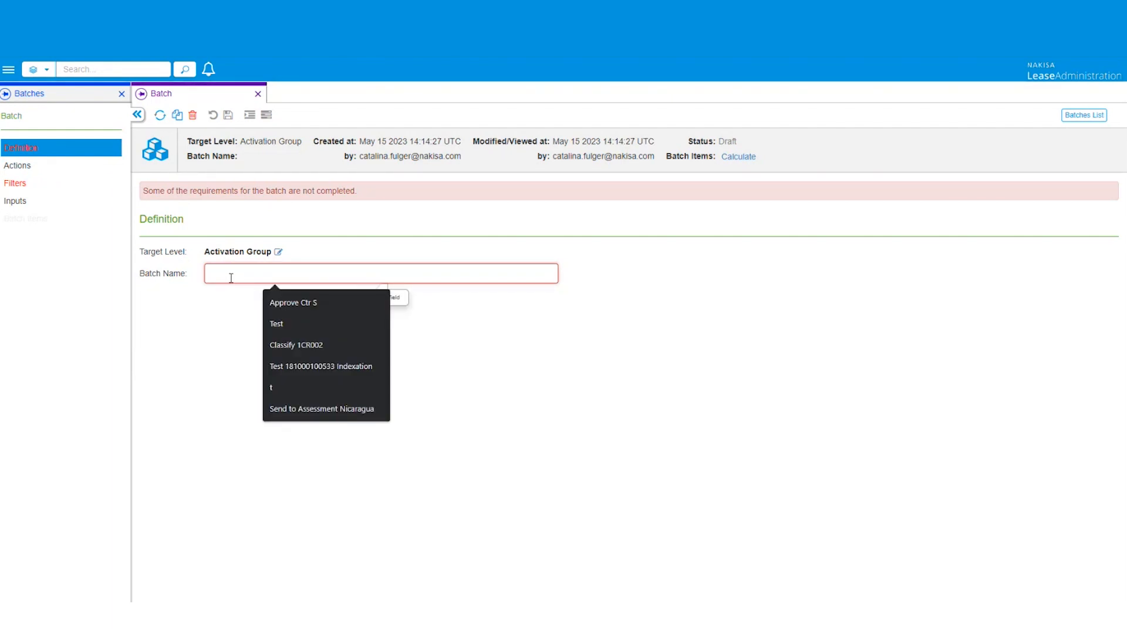
type("Expire ")
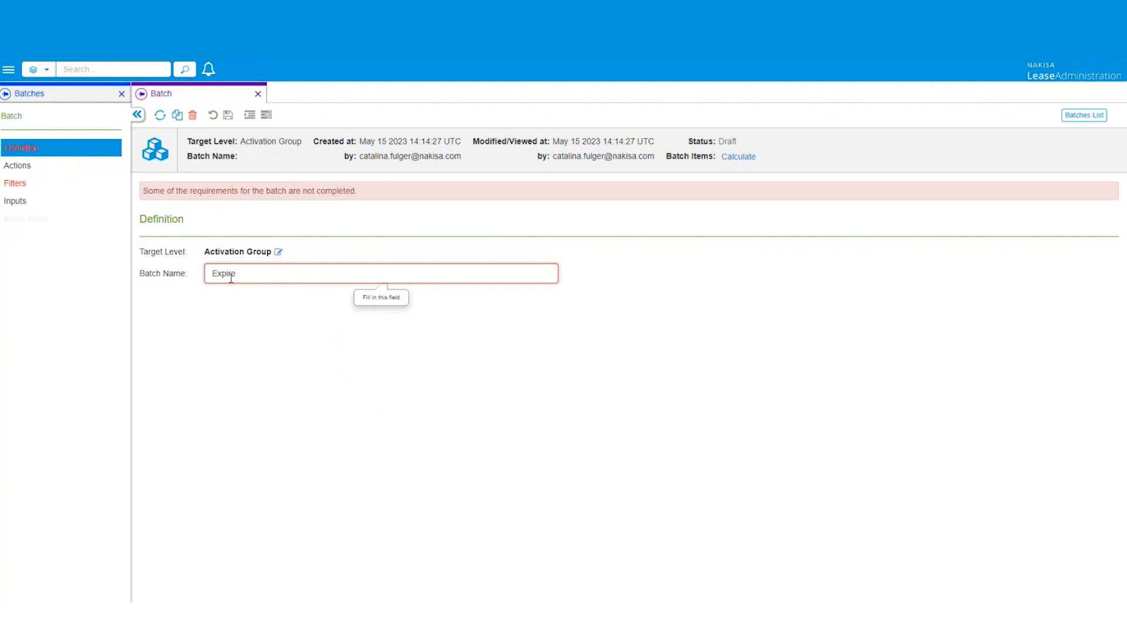
type("d")
type("Contracts April")
type("2023")
left_click(228, 115)
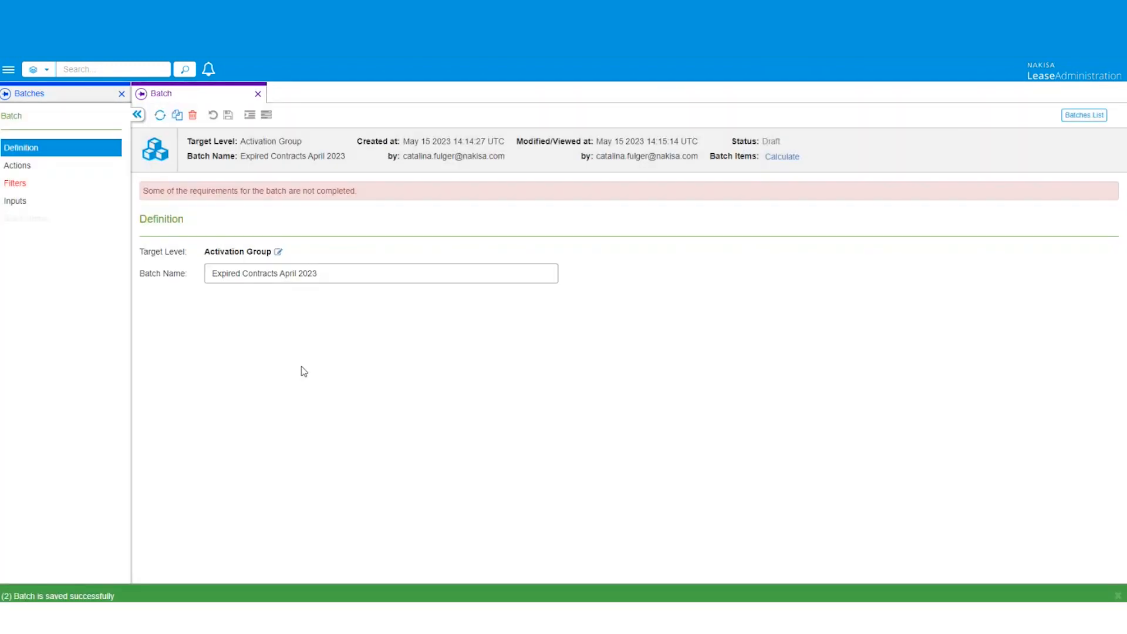
Set the batch action to Lease End (Active to Lease End), save it and go to the batch filters
left_click(48, 167)
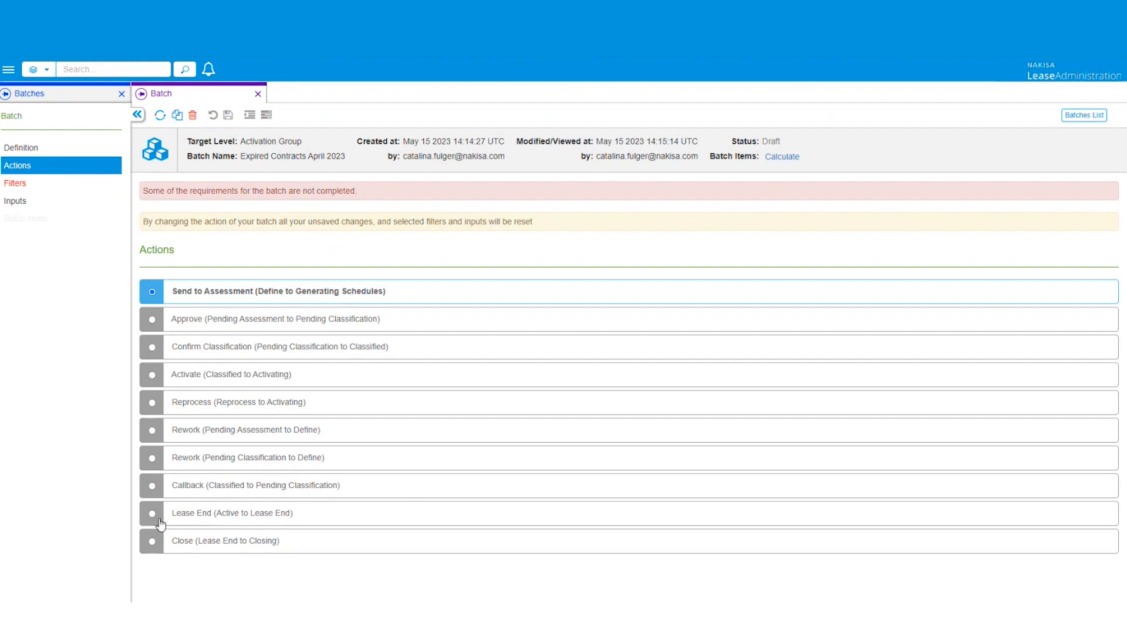
left_click(155, 520)
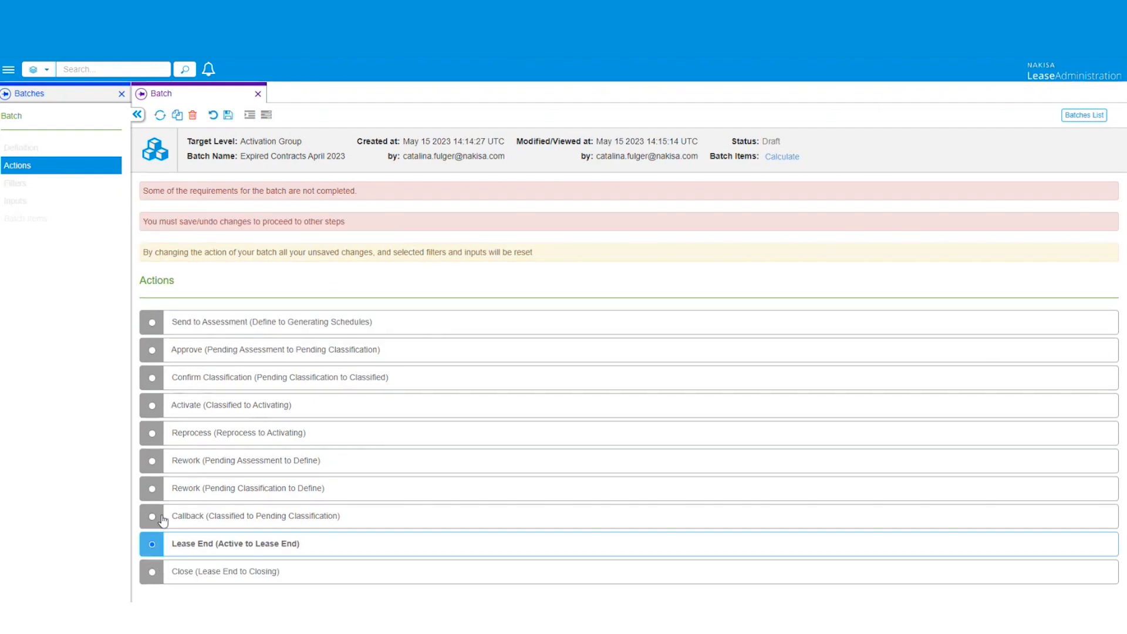
left_click(228, 115)
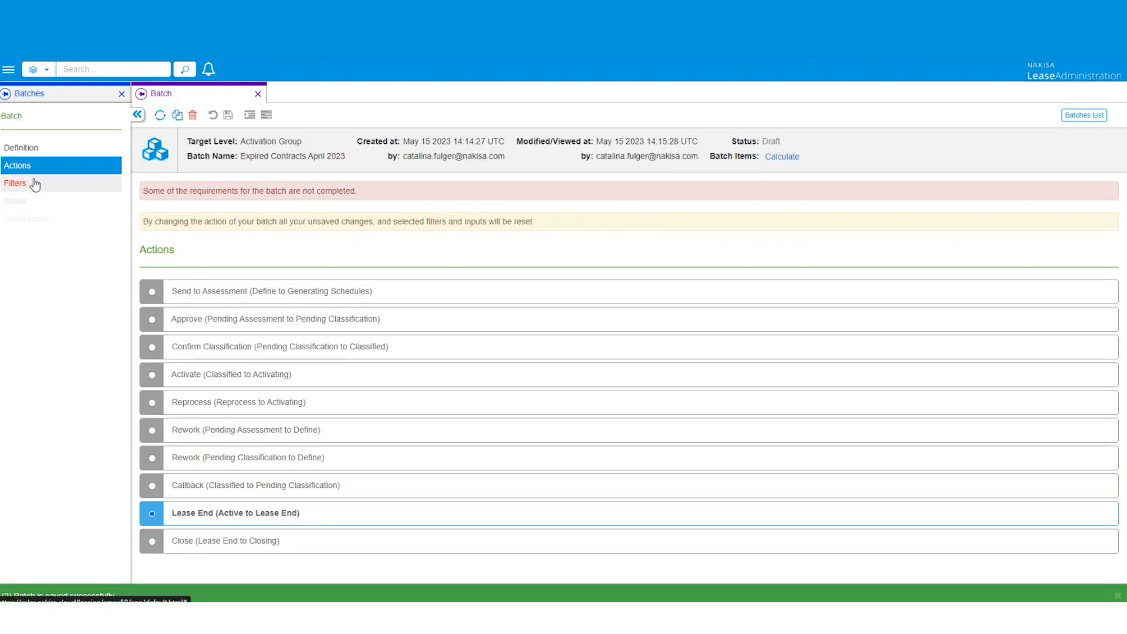
left_click(32, 184)
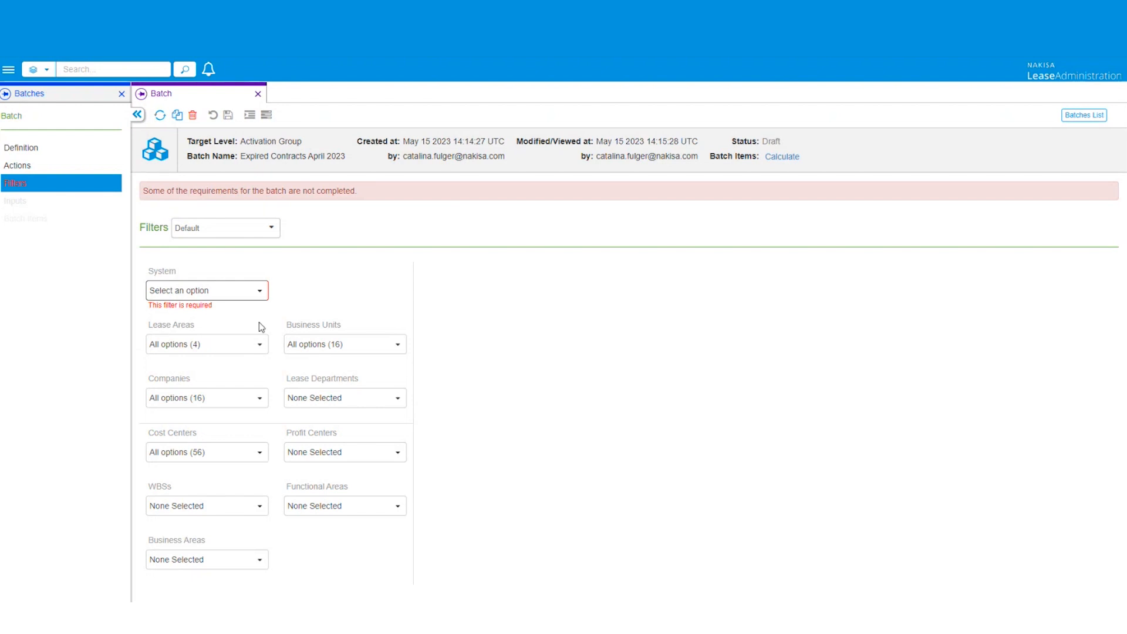
Apply the default filters with system DIS1 and company D111 - Canada - Disconnected, and check the Lease Areas options
left_click(259, 295)
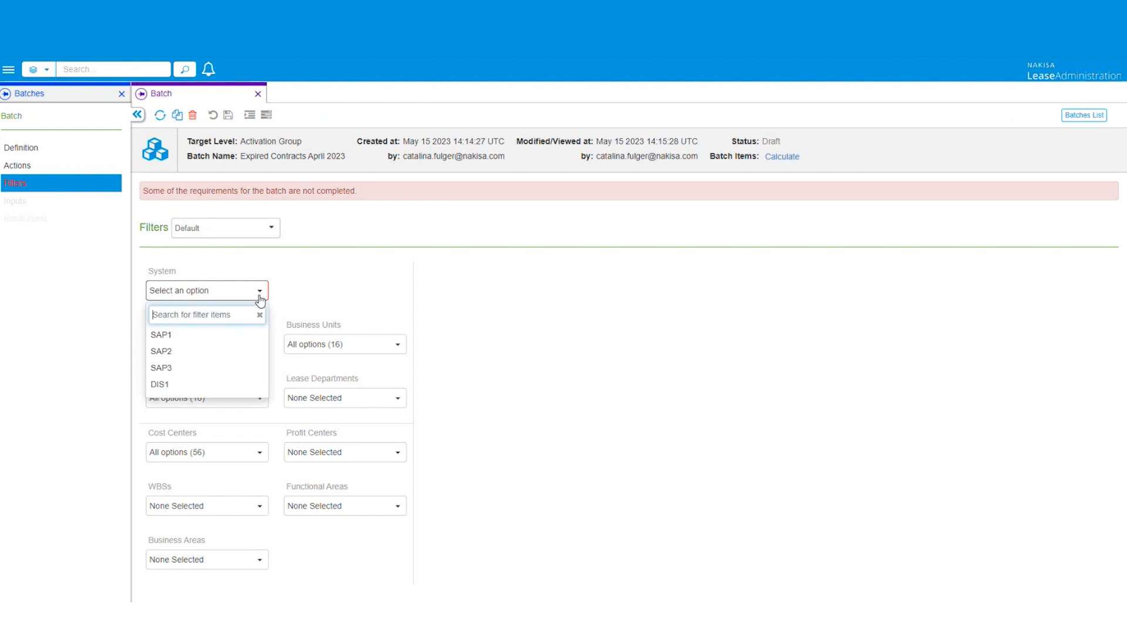
left_click(180, 385)
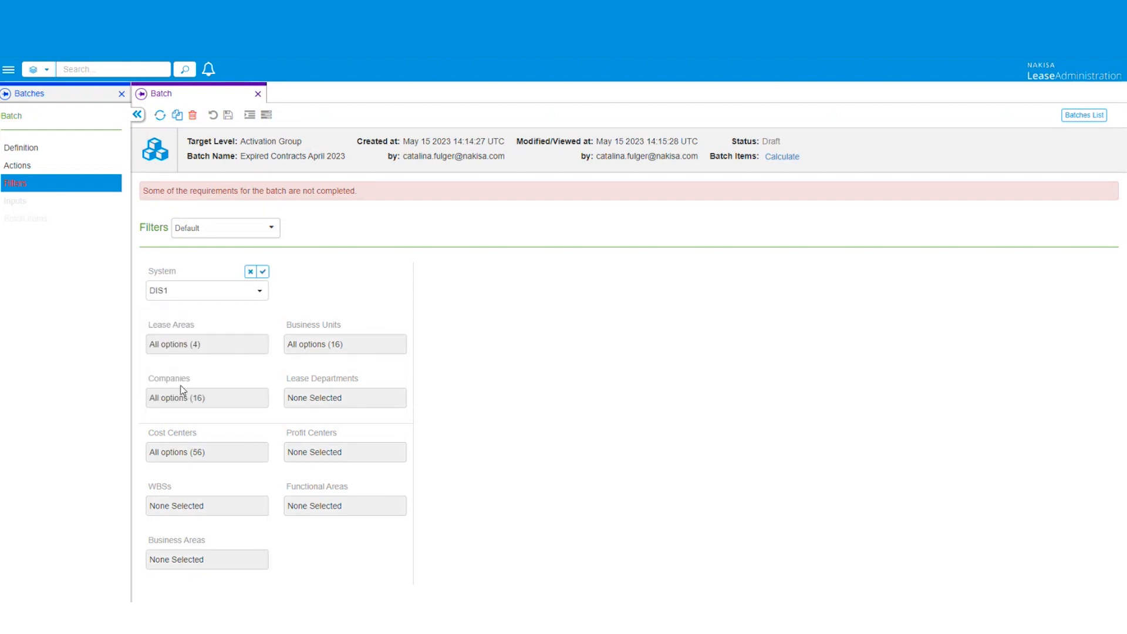
left_click(263, 271)
left_click(244, 402)
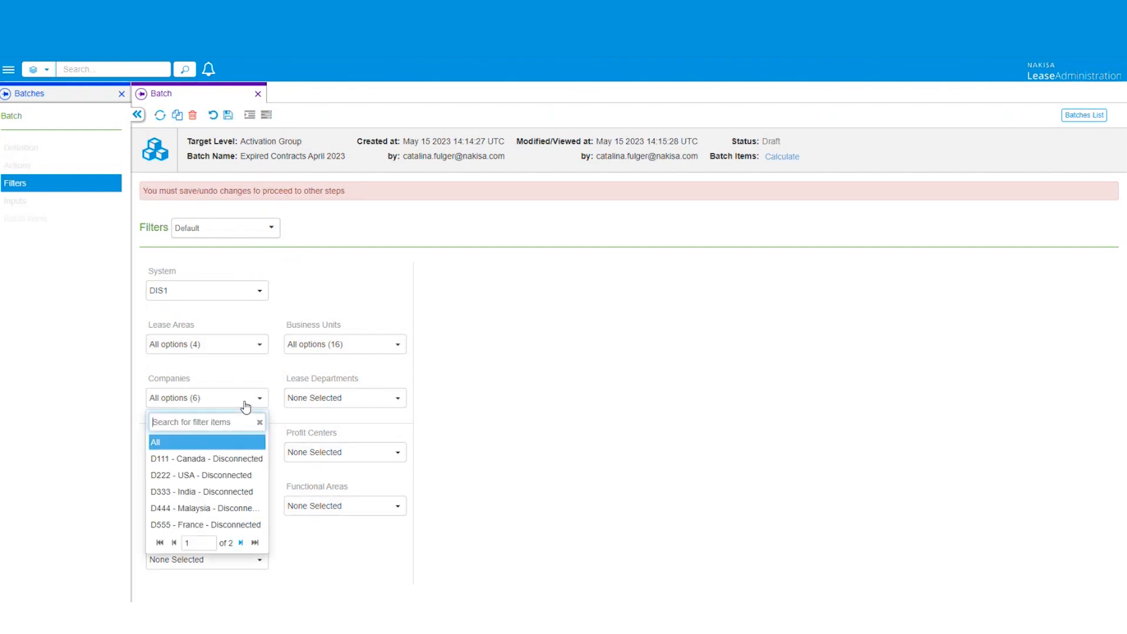
left_click(221, 465)
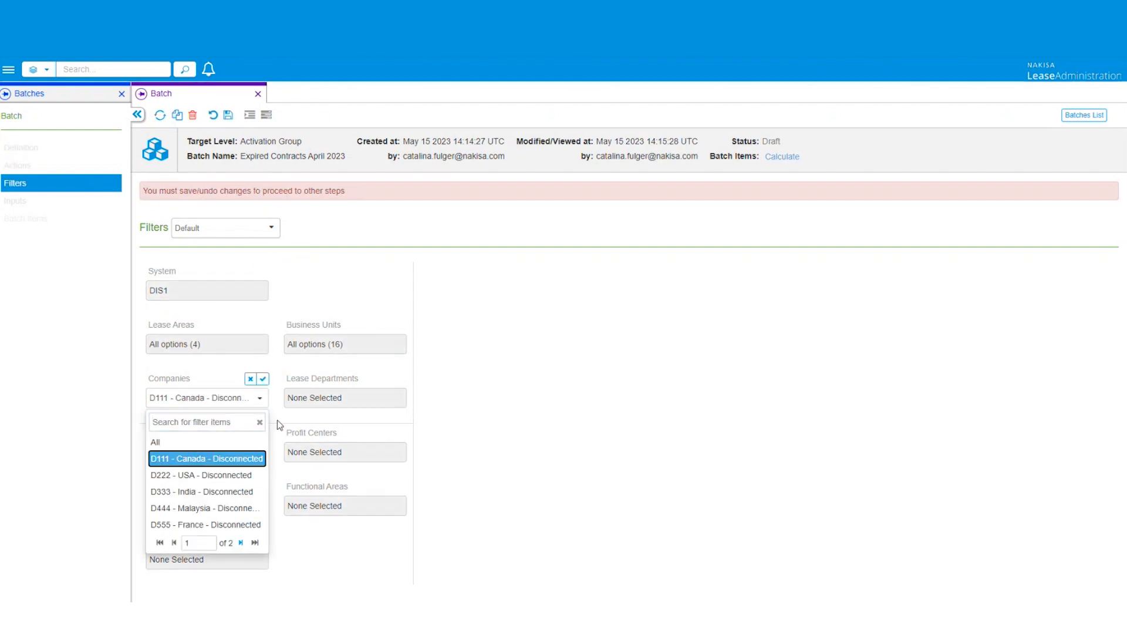
left_click(262, 378)
left_click(234, 350)
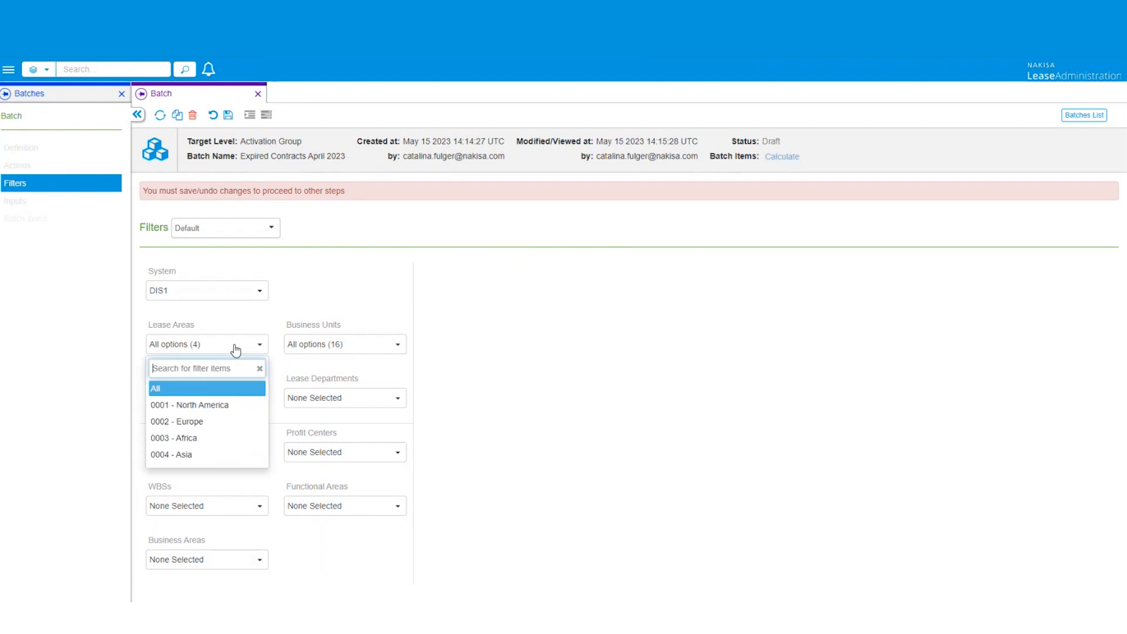
left_click(235, 352)
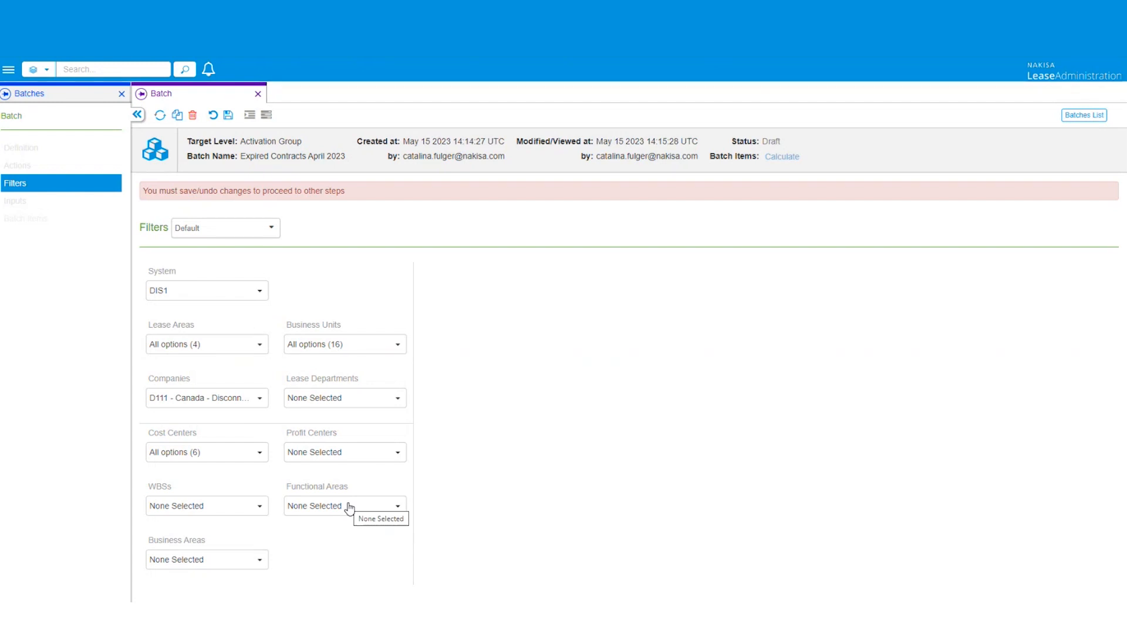
Switch the filter type to Bulk Master Agreements, discarding unsaved changes, and view its comma-separated entry and selectable agreements
left_click(261, 232)
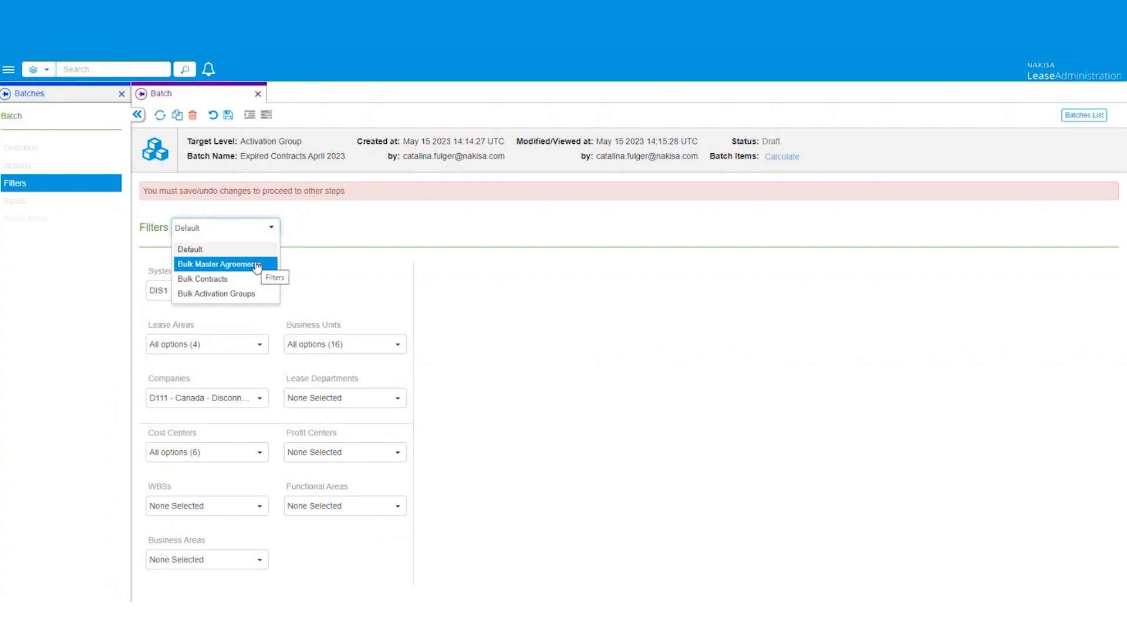
left_click(255, 264)
left_click(654, 142)
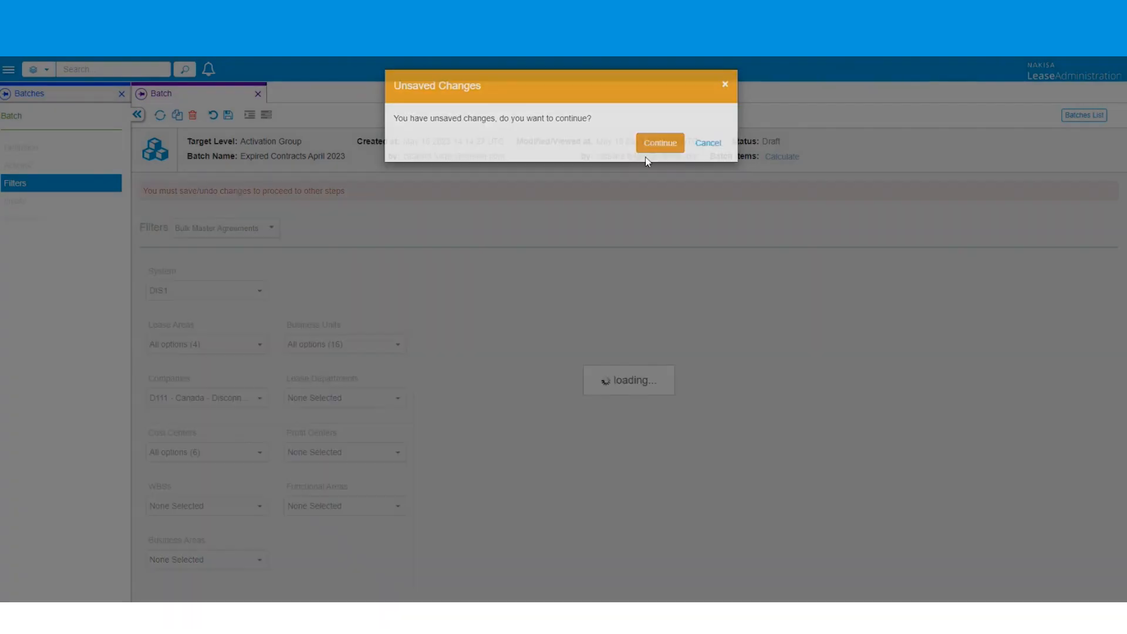
left_click(492, 271)
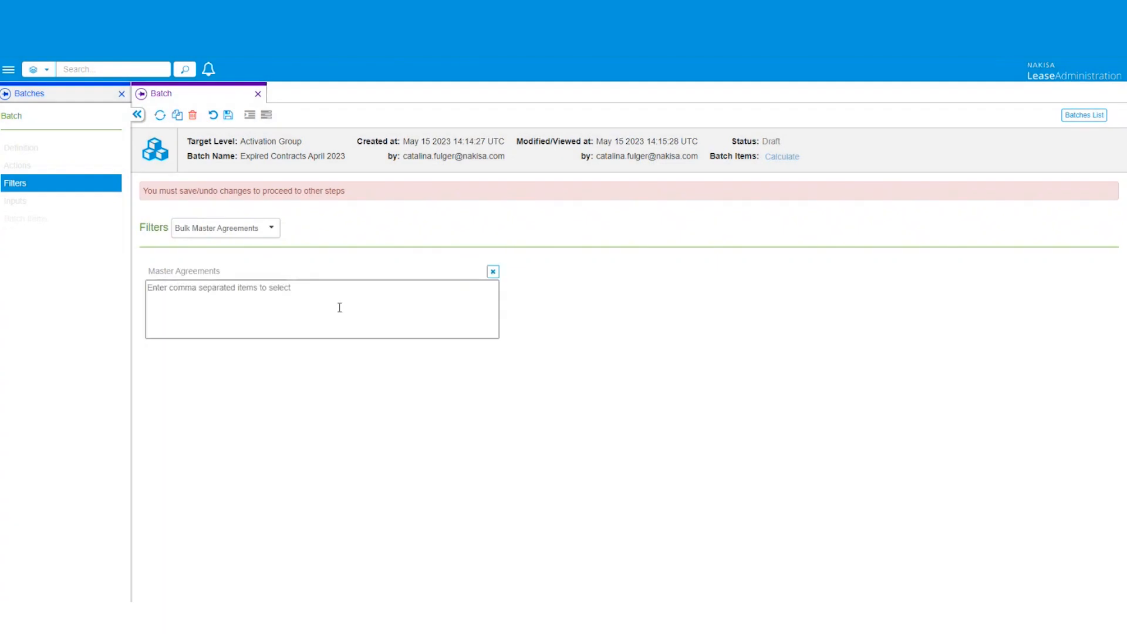
left_click(492, 271)
left_click(268, 294)
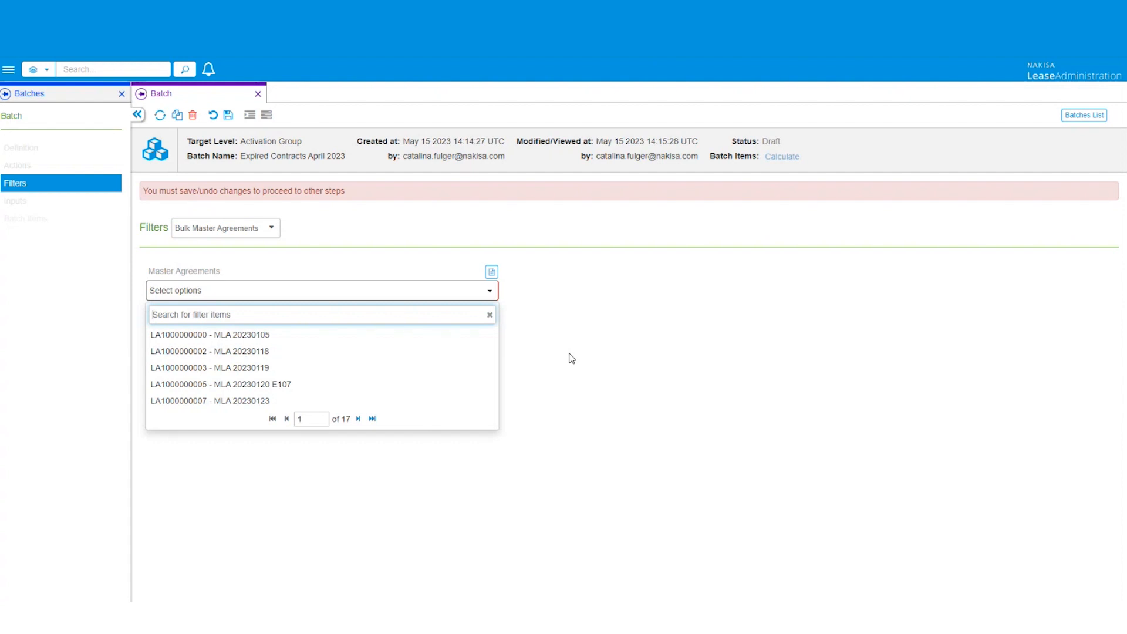
left_click(578, 353)
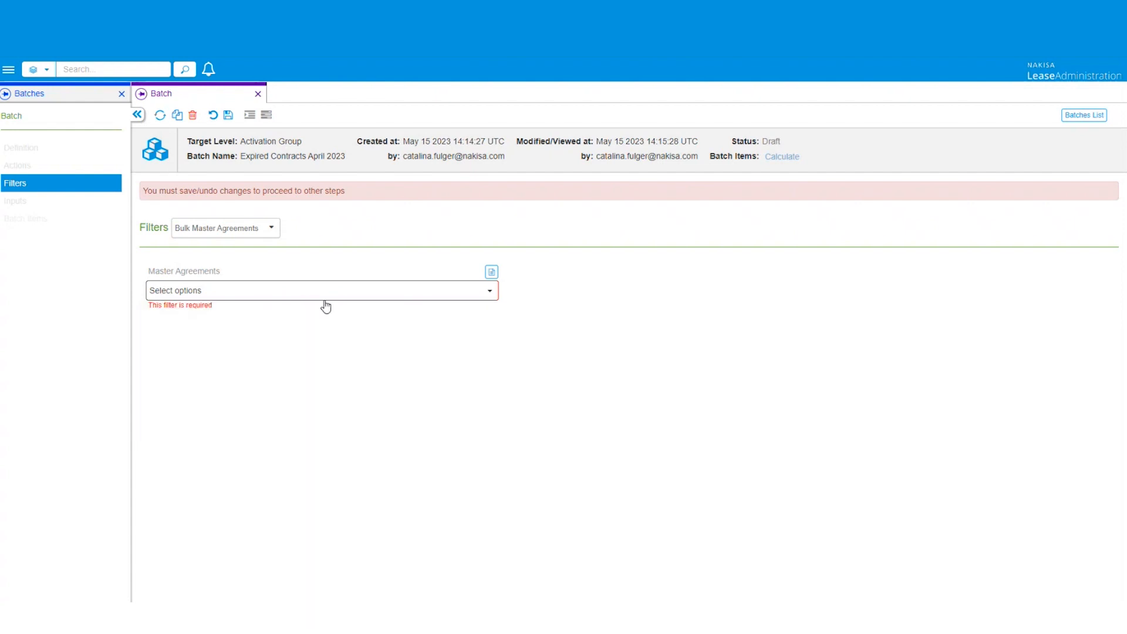
Change the filter type to Bulk Contracts, discarding unsaved changes, and view its selectable contracts and comma-separated entry
left_click(276, 229)
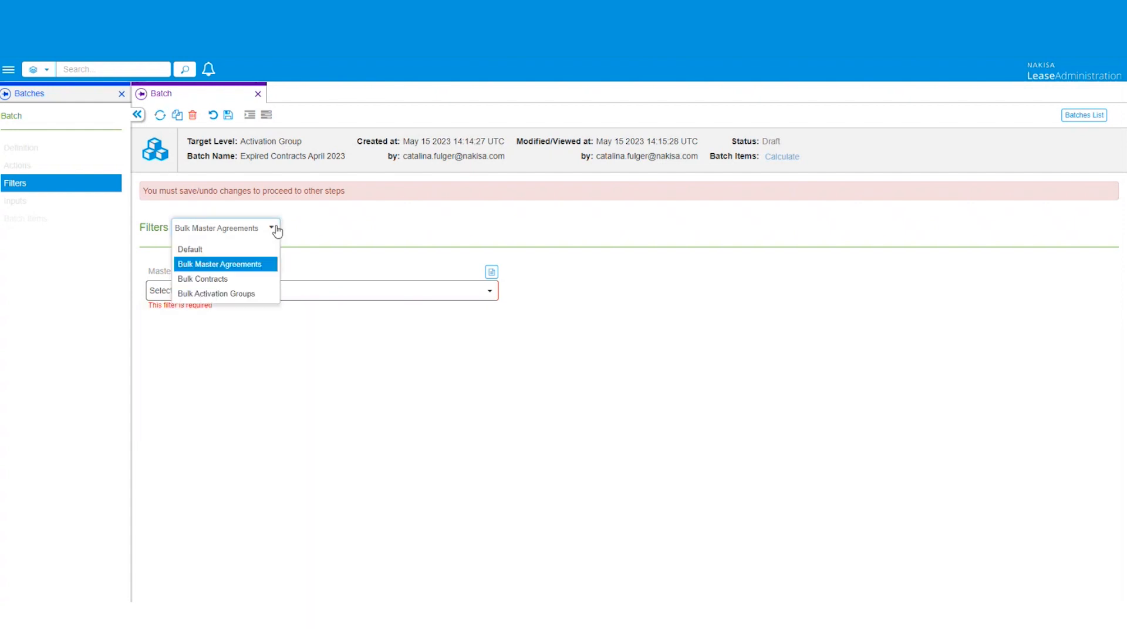
left_click(246, 279)
left_click(667, 150)
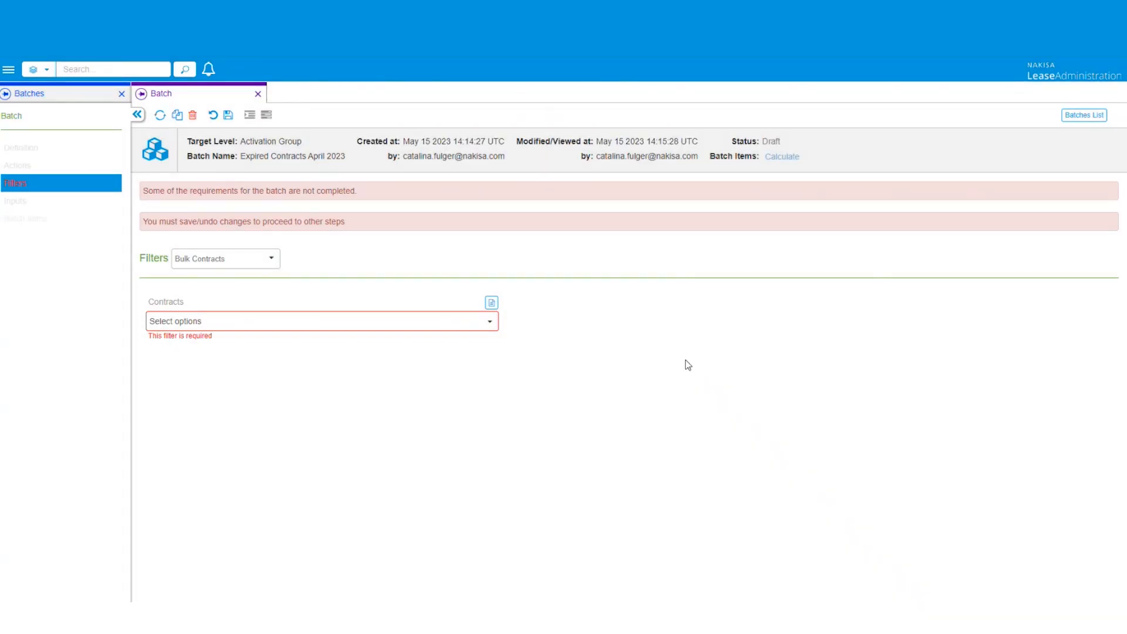
left_click(385, 322)
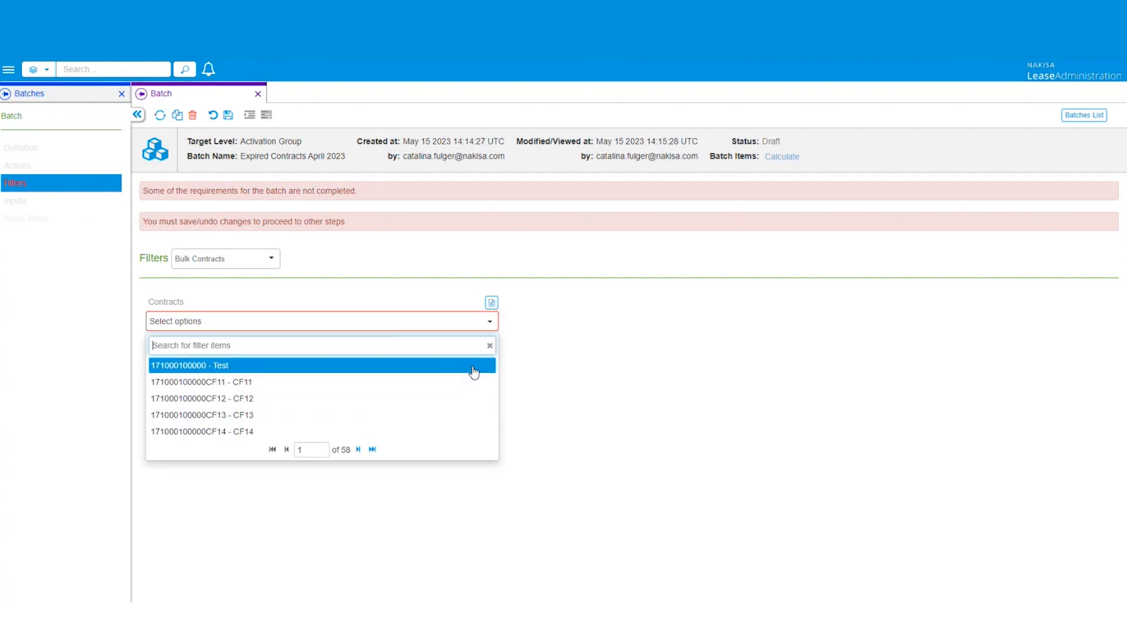
left_click(491, 302)
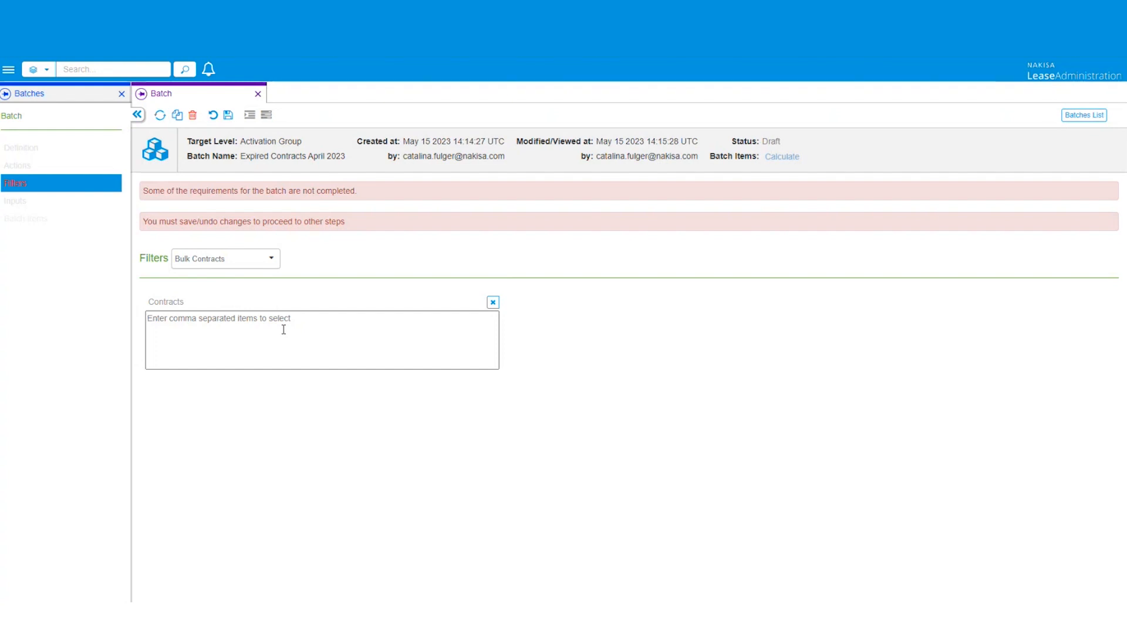
Change the filter type to Bulk Activation Groups, discarding unsaved changes, and view its selectable activation groups and comma-separated entry
left_click(274, 259)
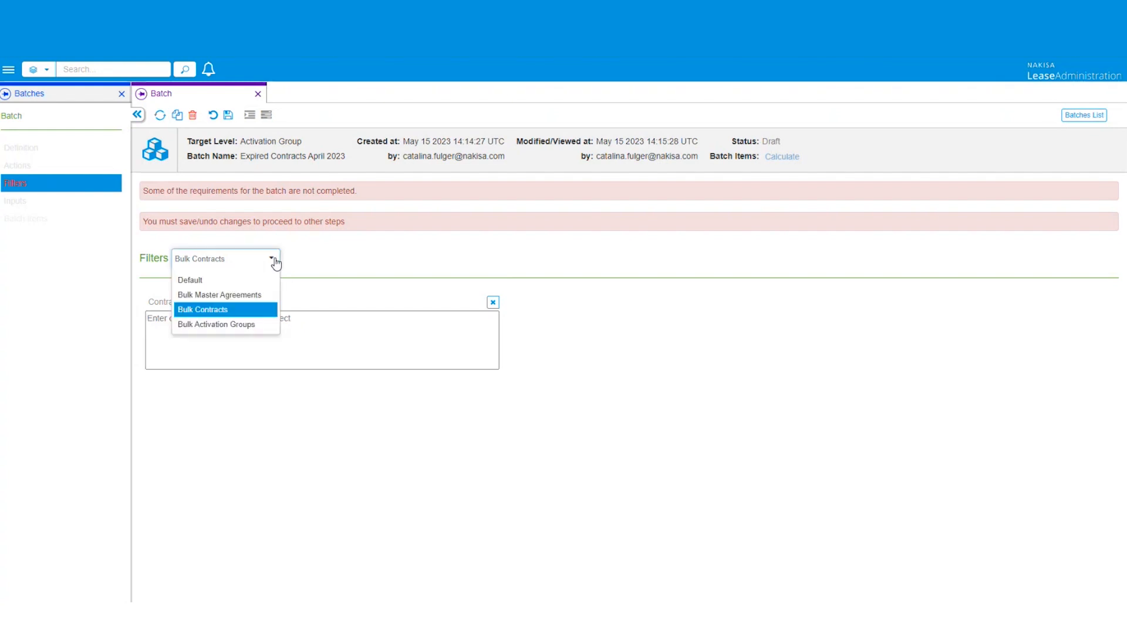
left_click(256, 325)
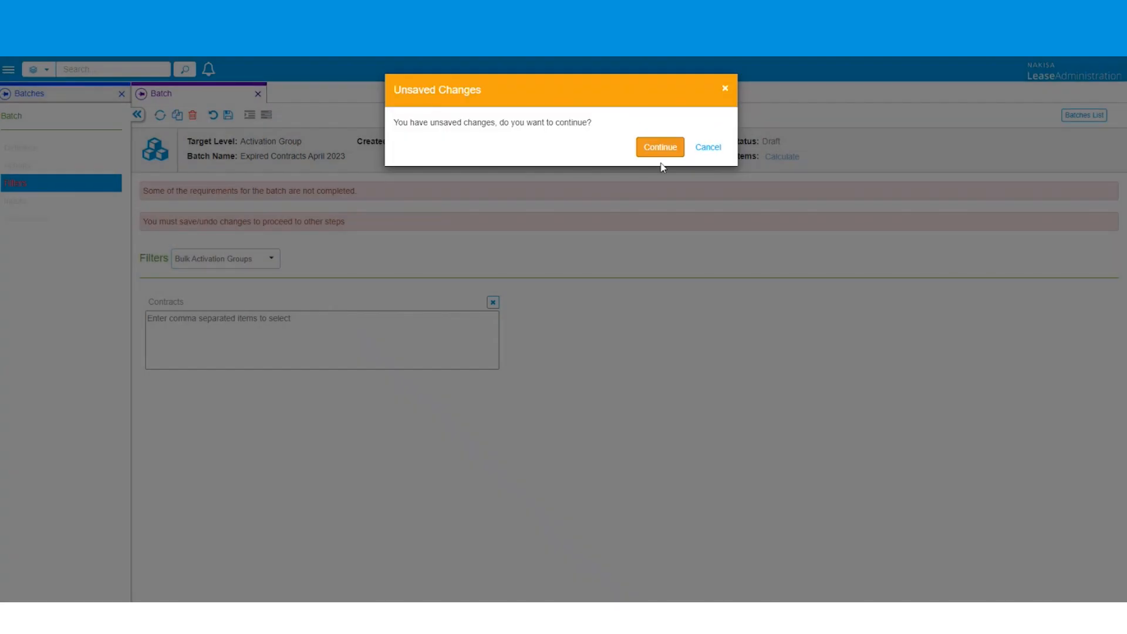
left_click(659, 148)
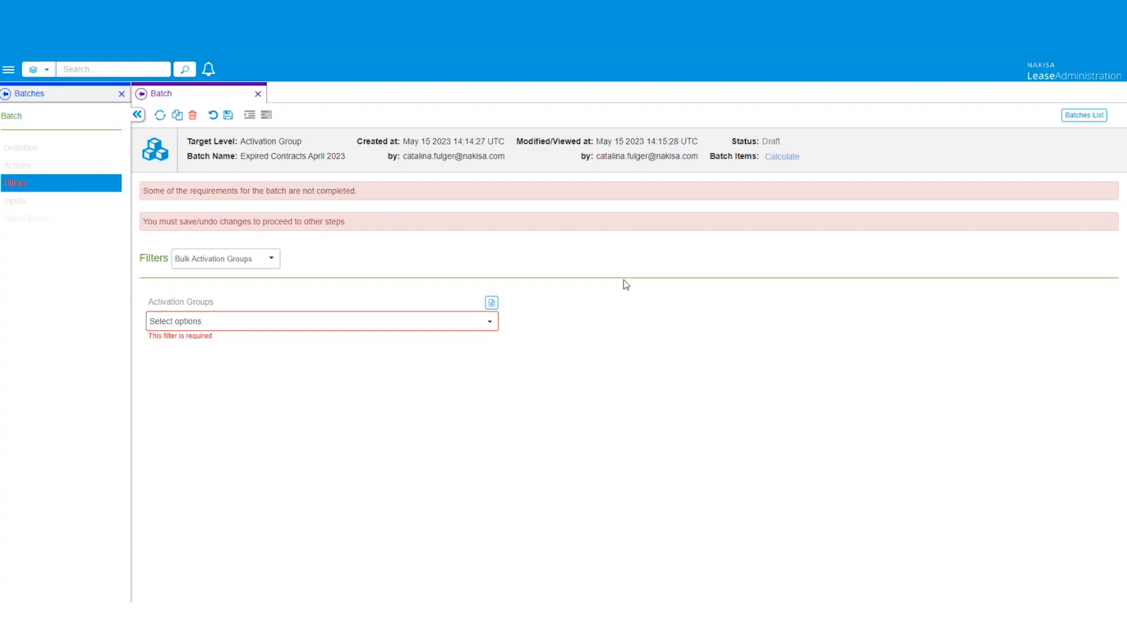
left_click(444, 329)
left_click(491, 302)
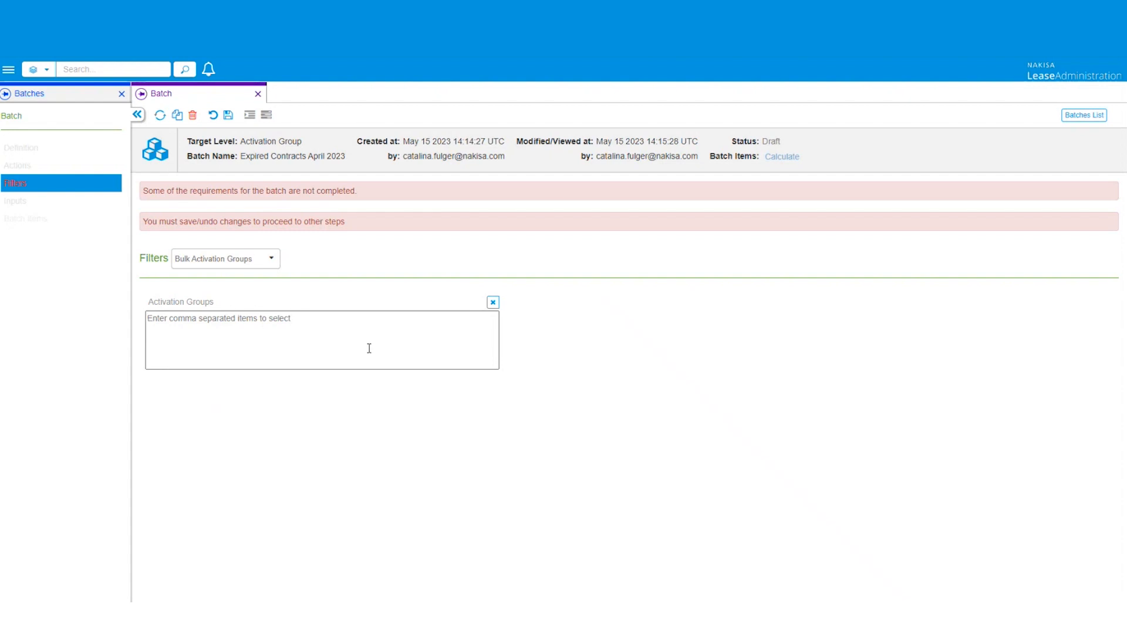
Return the filter type to Default, discarding unsaved changes, and apply DIS1 as the system
left_click(269, 259)
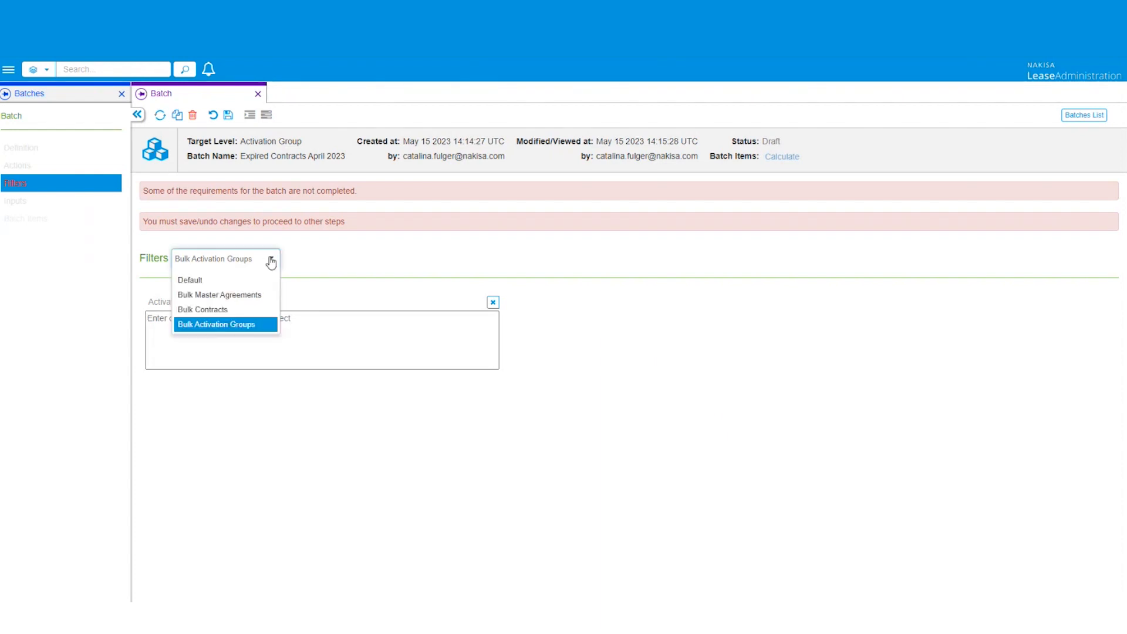
left_click(246, 284)
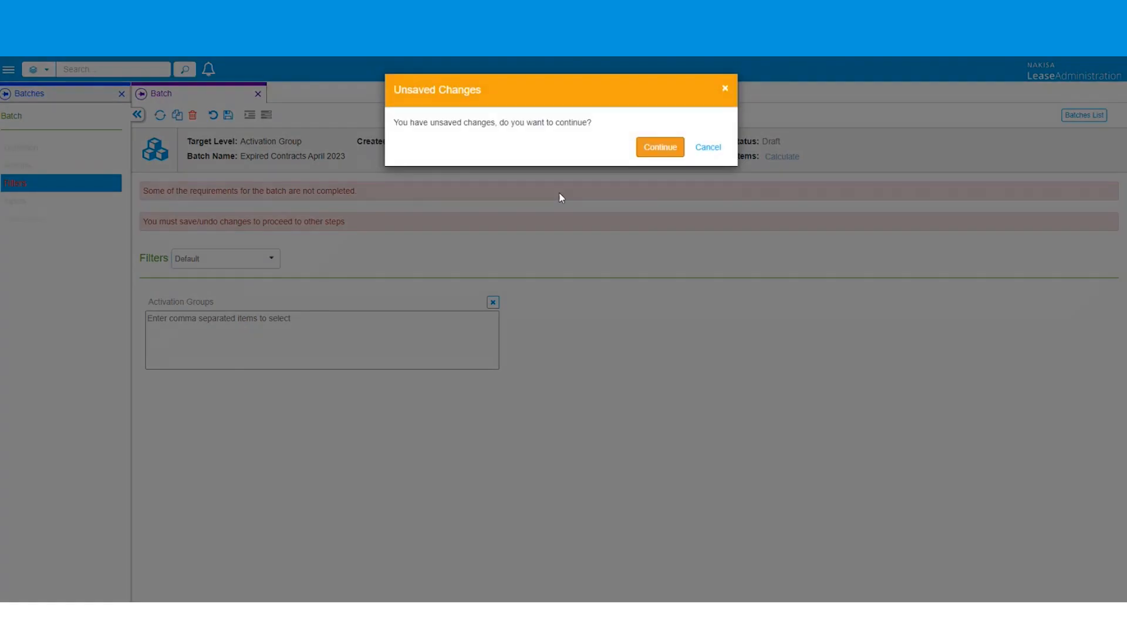
left_click(643, 148)
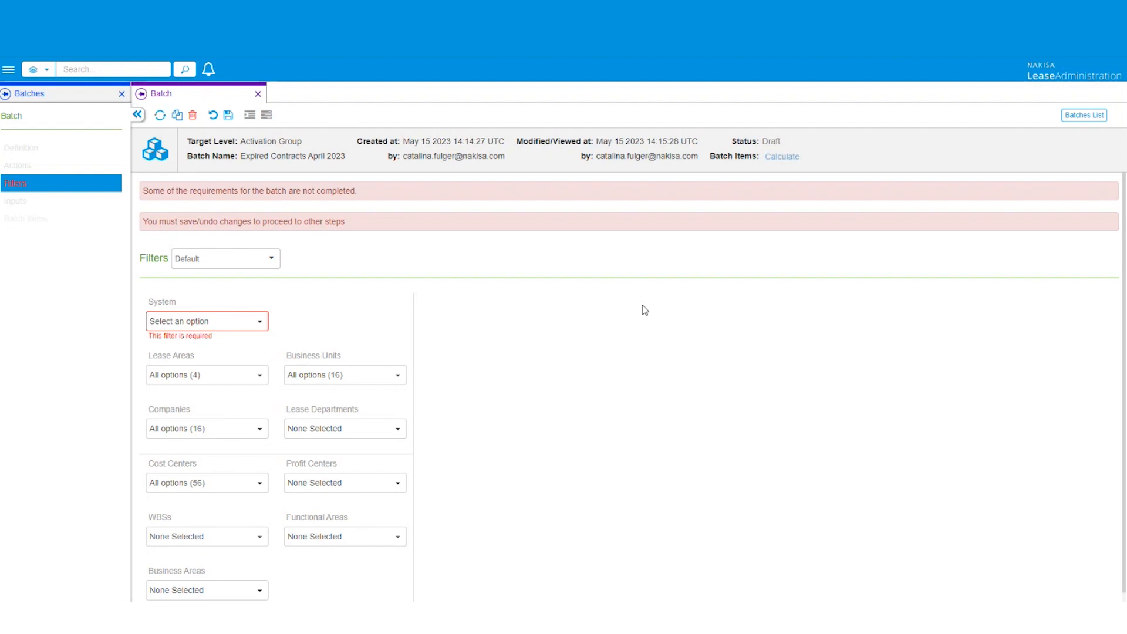
left_click(261, 327)
left_click(196, 416)
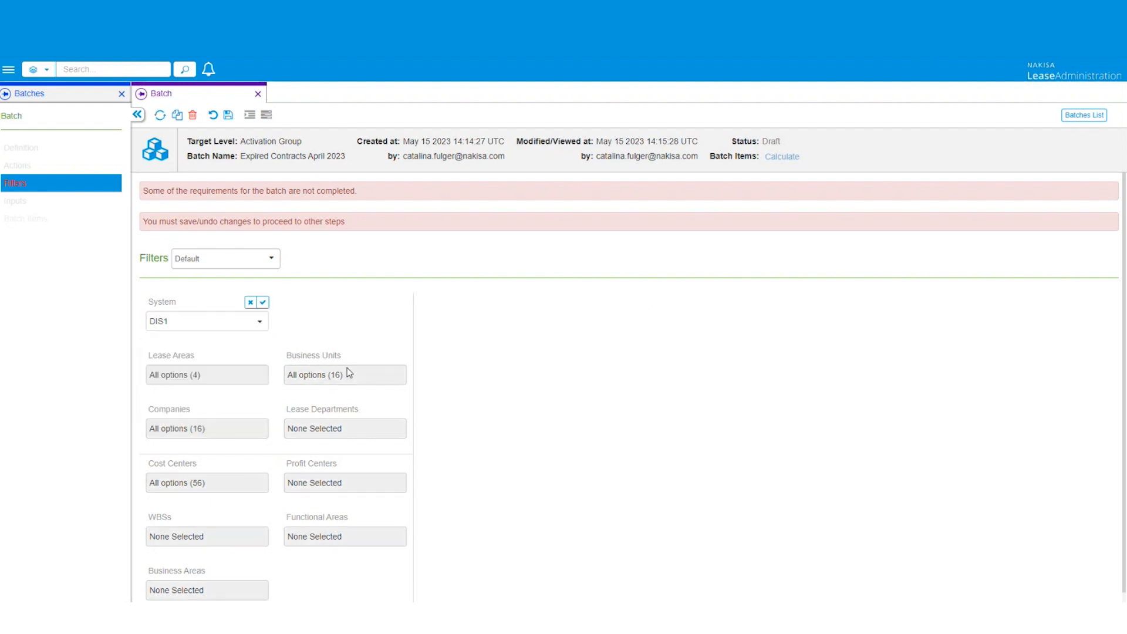
left_click(262, 302)
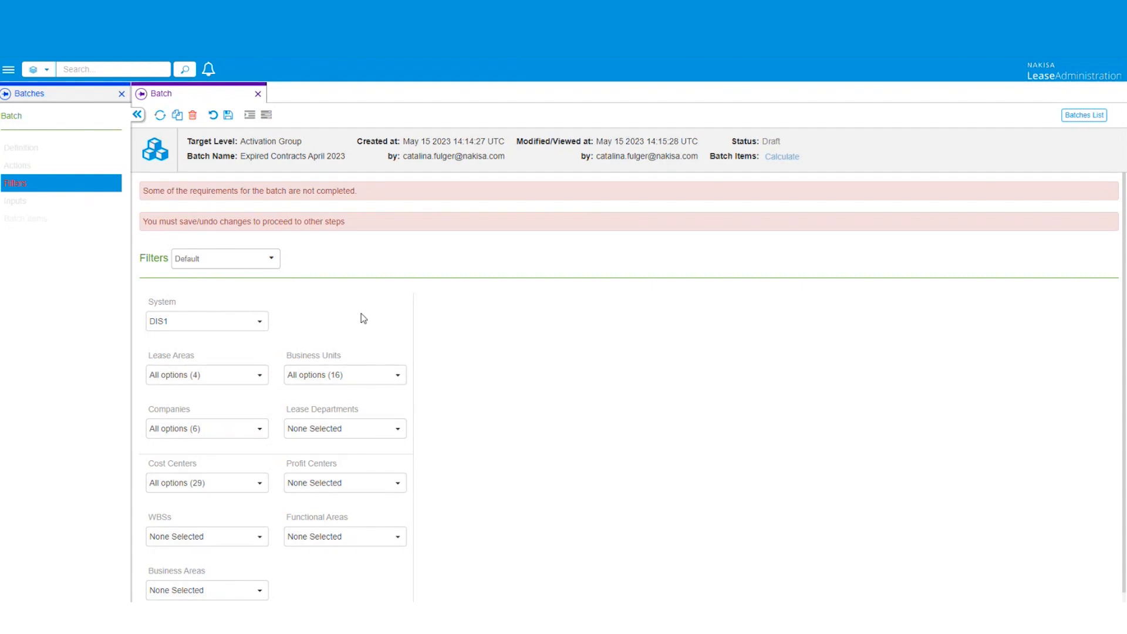
Apply D111 - Canada - Disconnected as the company filter and save the batch filters
scroll(363, 318, "down", 1)
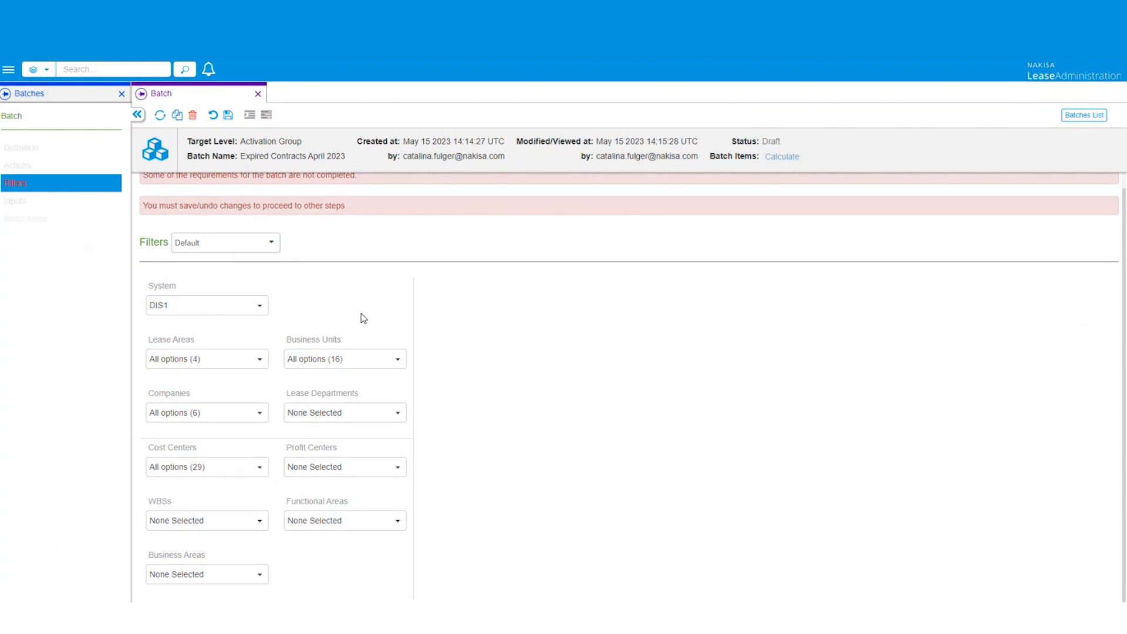
left_click(245, 416)
left_click(211, 473)
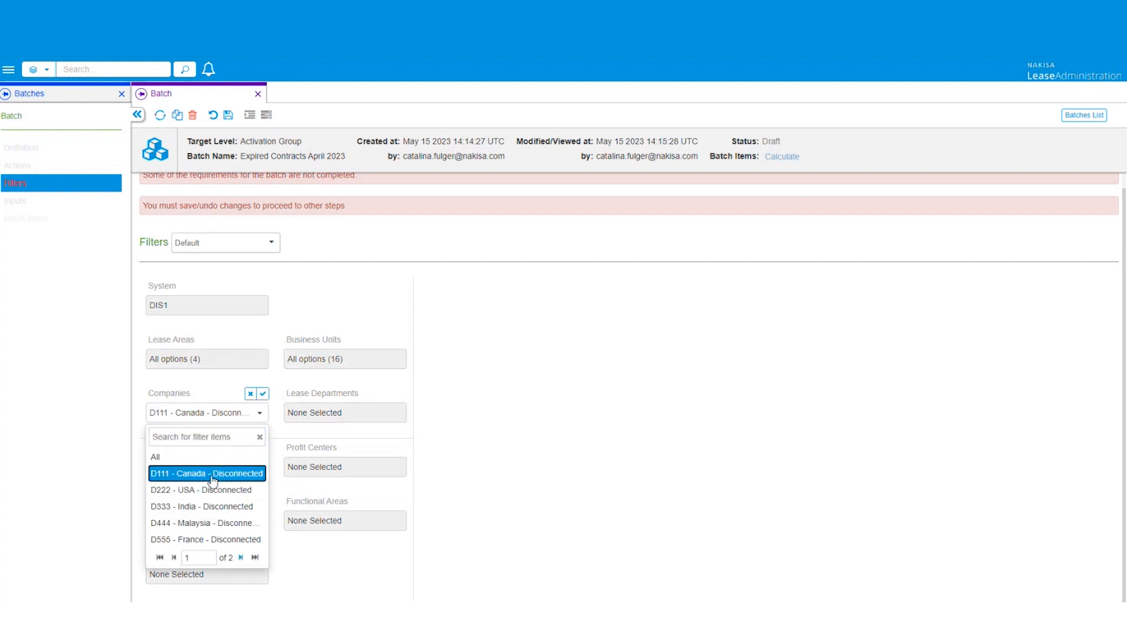
left_click(263, 396)
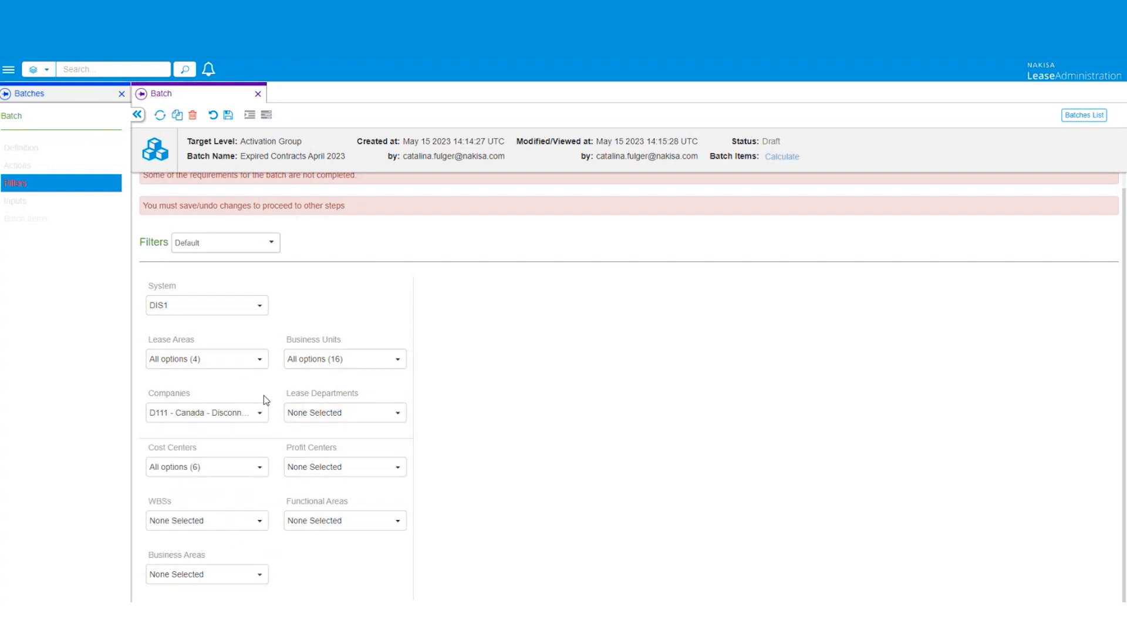
left_click(227, 115)
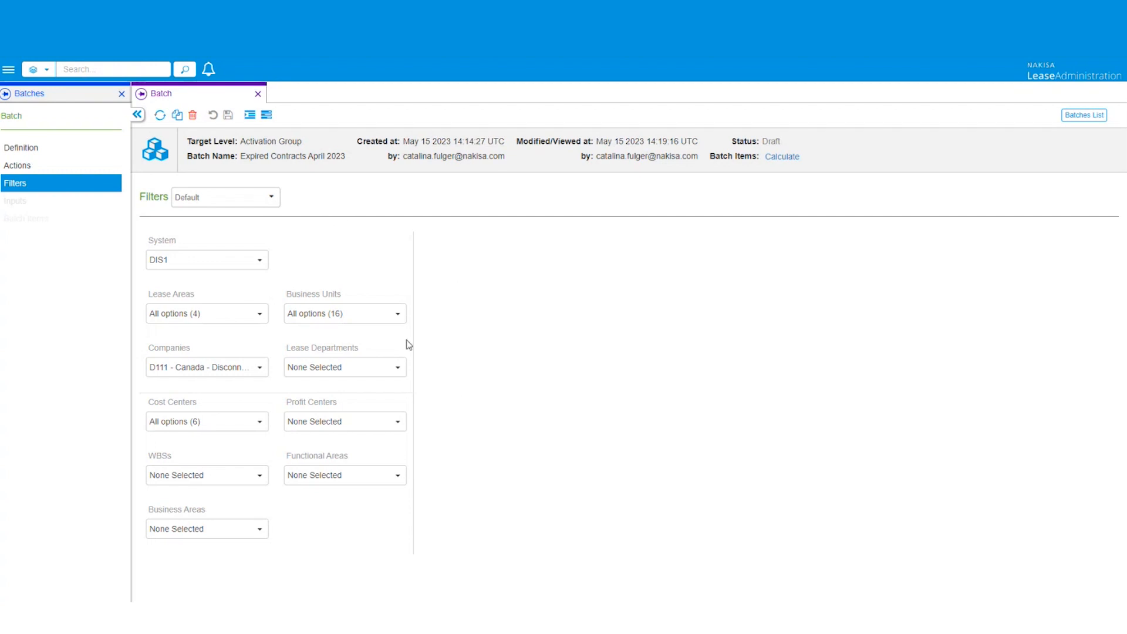
Generate the batch items for the Expired Contracts April 2023 batch and refresh its status
left_click(266, 115)
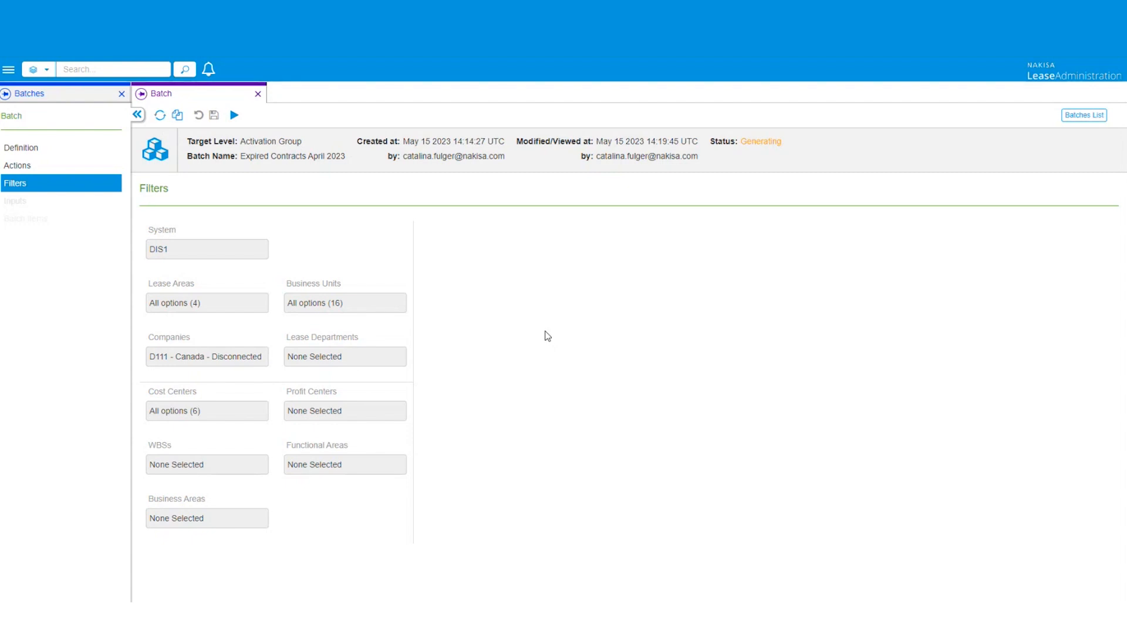
left_click(159, 117)
left_click(158, 119)
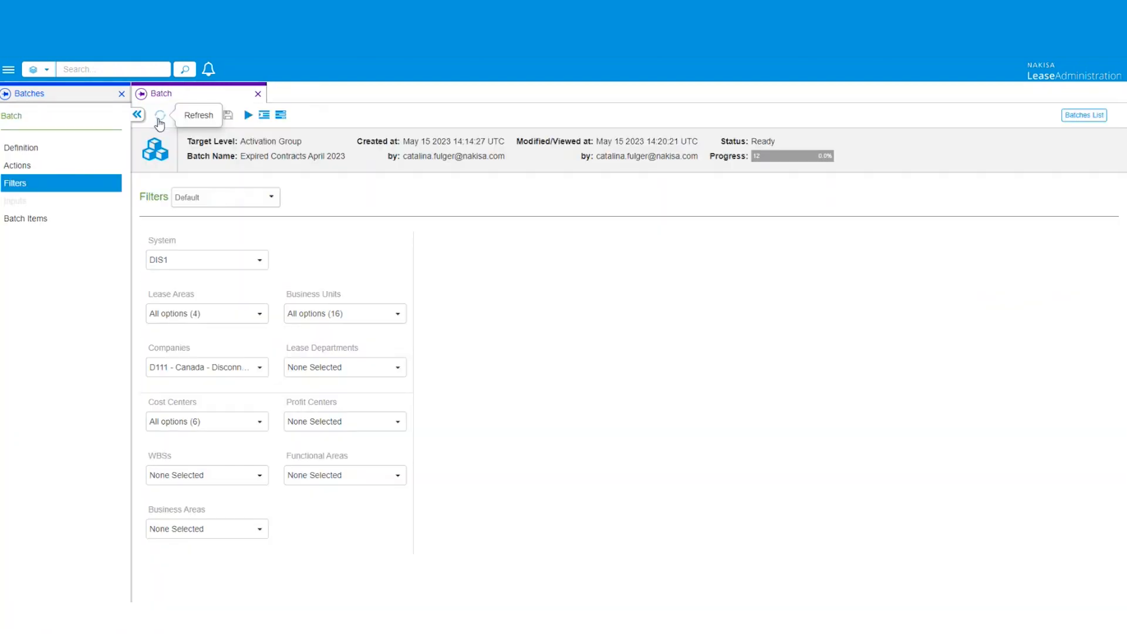
Export the list of batch items and save the generated Excel worksheet under its suggested file name
left_click(31, 219)
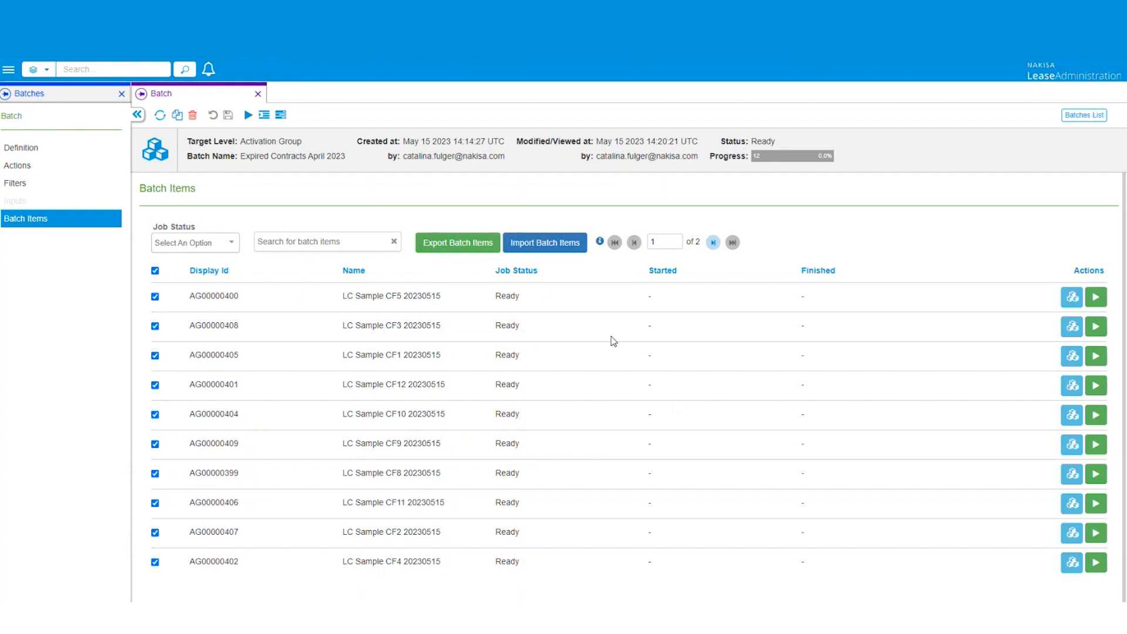
left_click(452, 257)
left_click(454, 254)
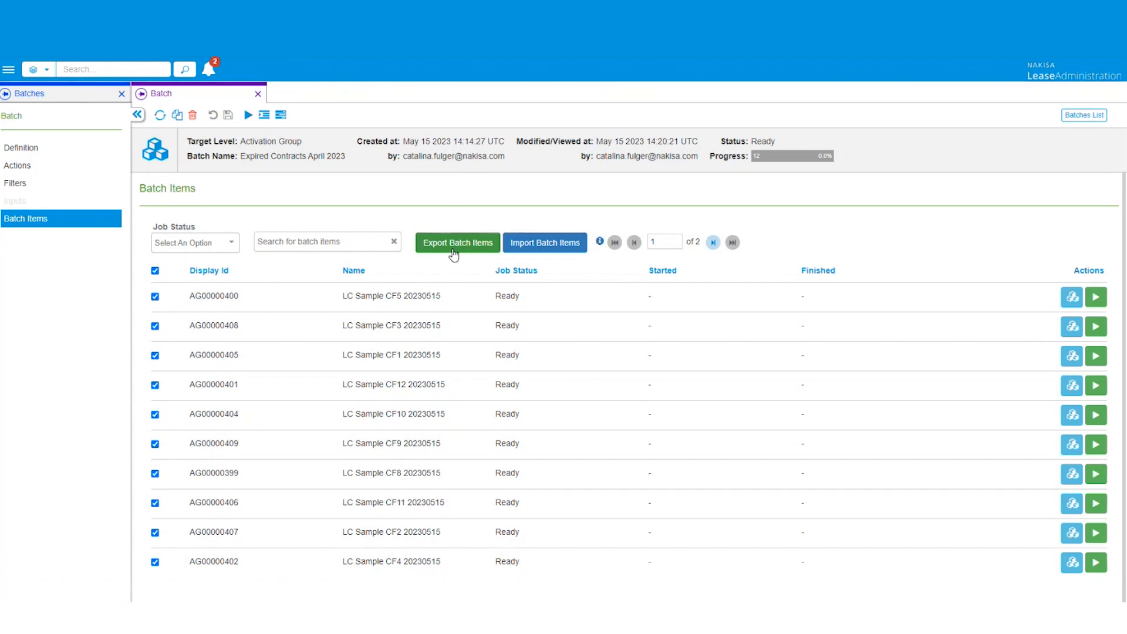
left_click(208, 73)
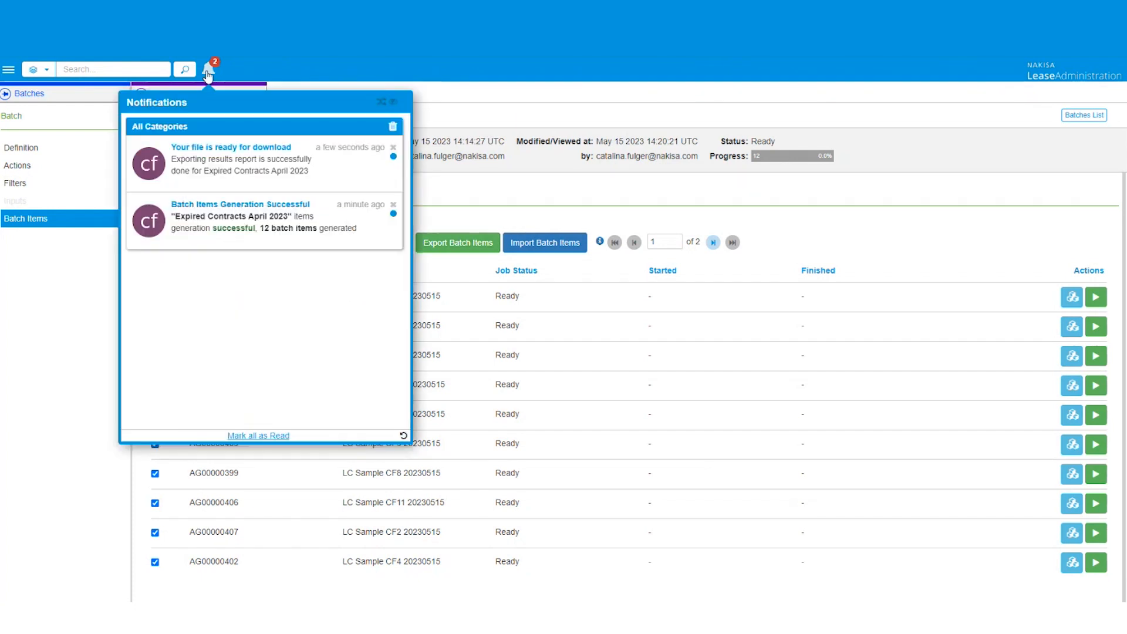
left_click(212, 154)
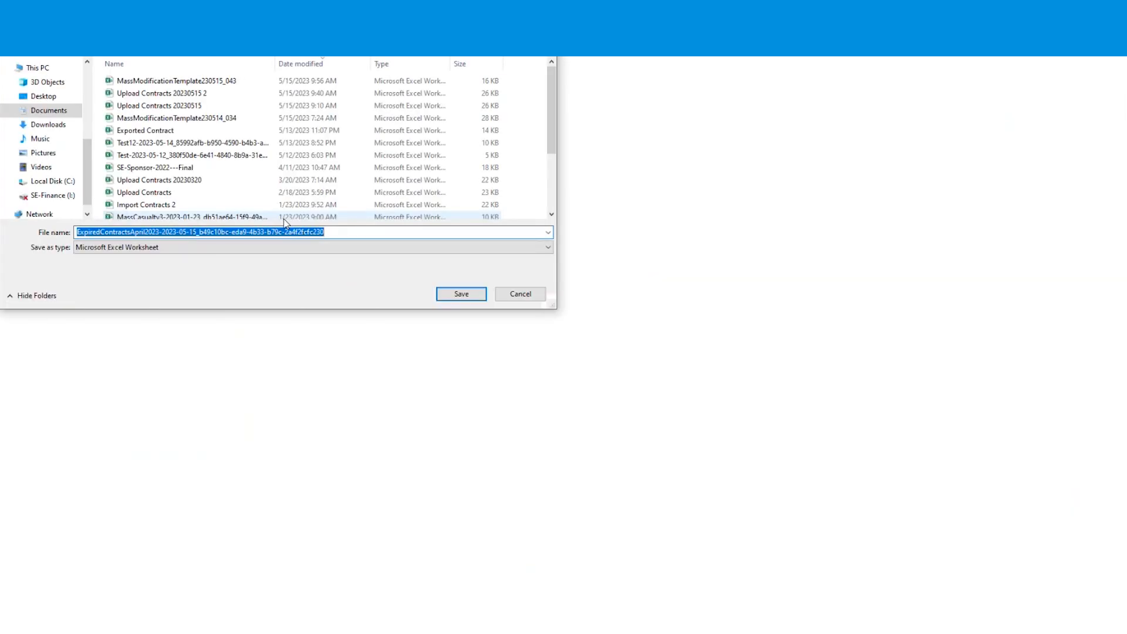
left_click(463, 296)
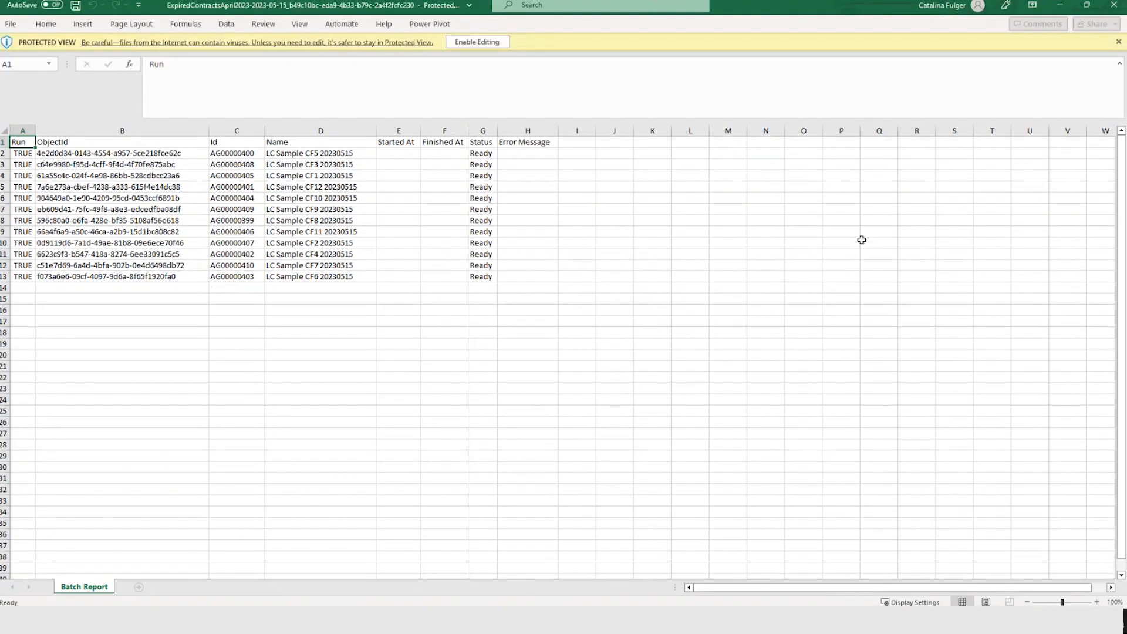
Enable editing in the exported Batch Report workbook and review the Status column of the listed items
left_click(464, 39)
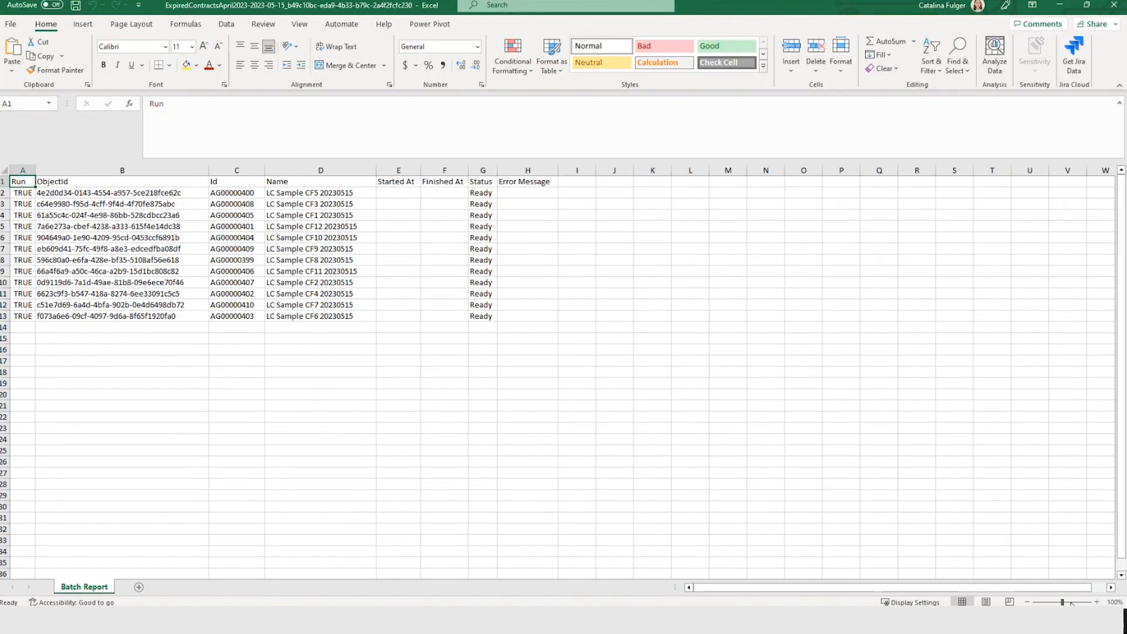
left_click(1068, 602)
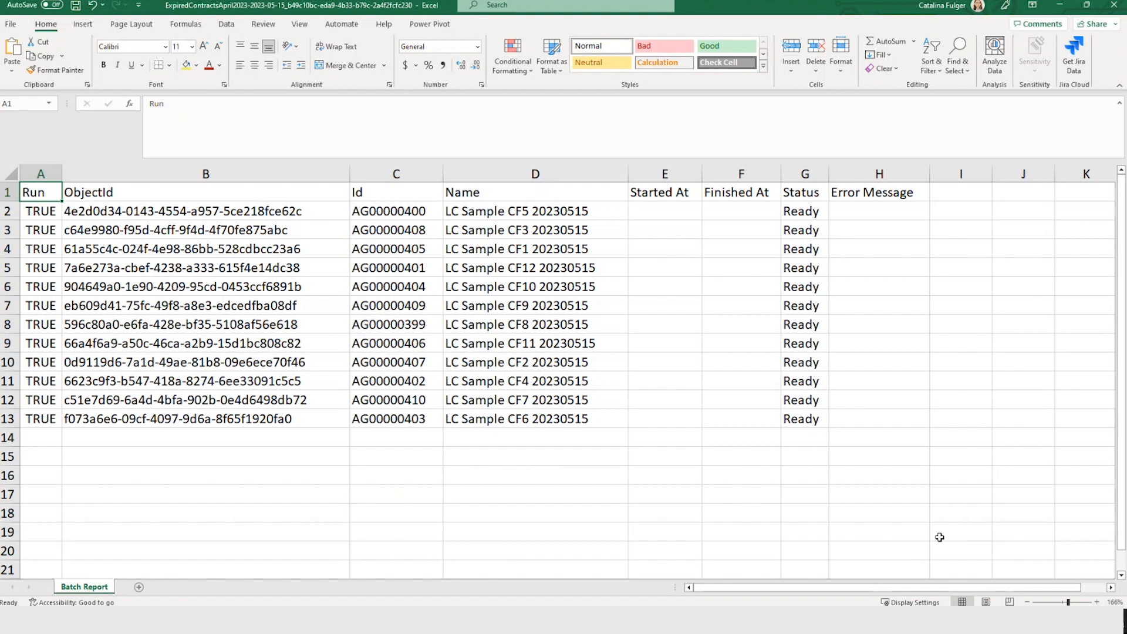
left_click(798, 230)
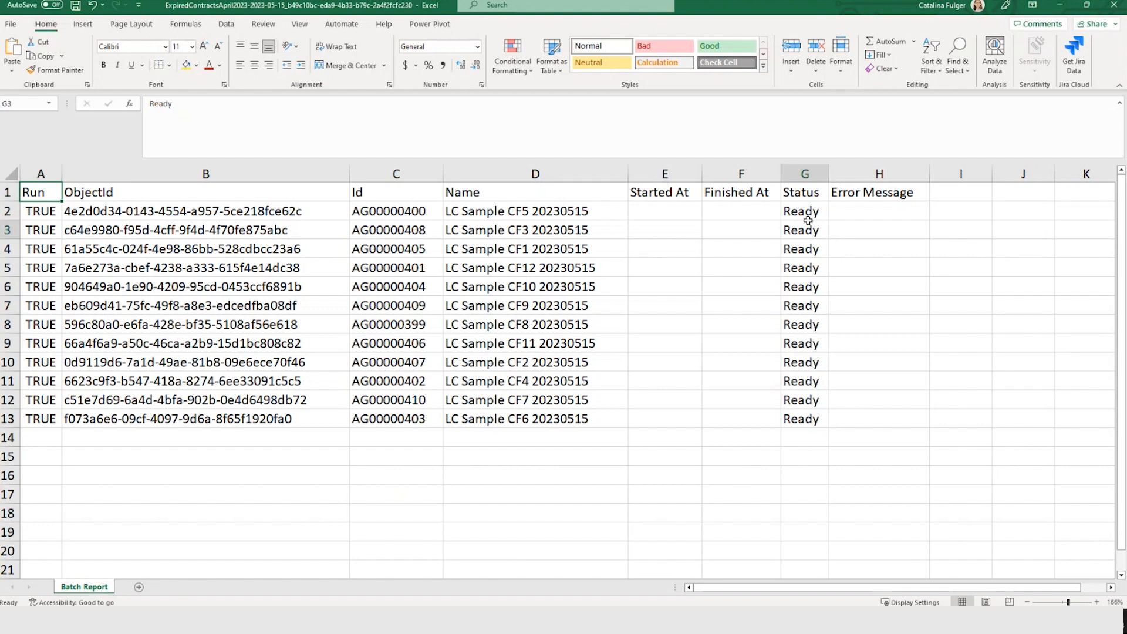
left_click(807, 287)
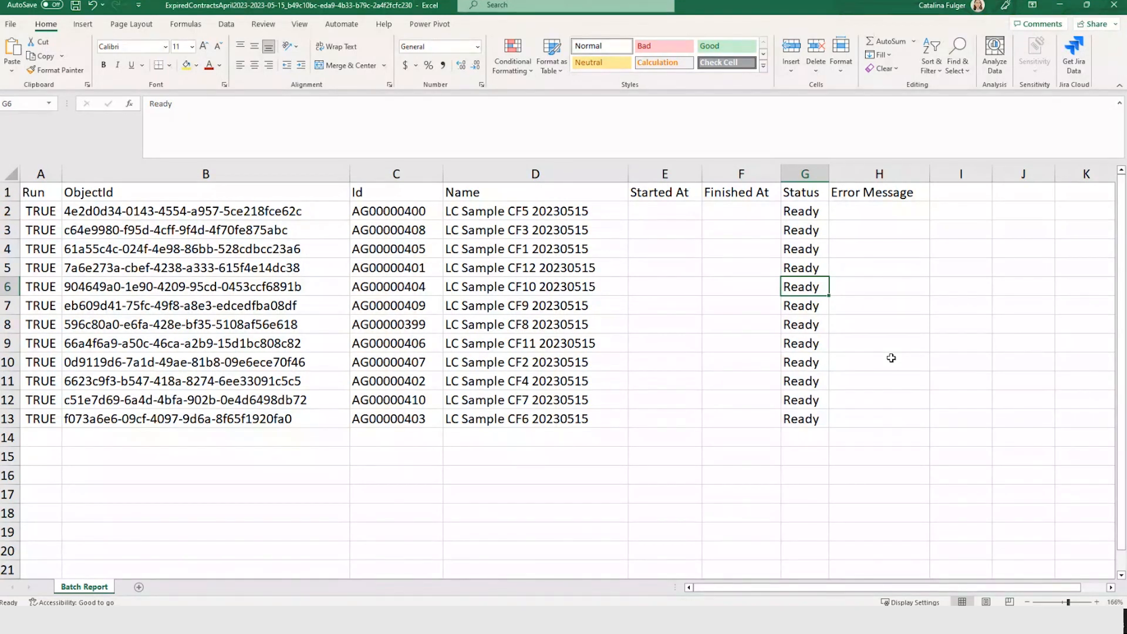
Switch back to Lease Administration and exclude the LC Sample CF3 20230515 item from the batch run
left_click(153, 619)
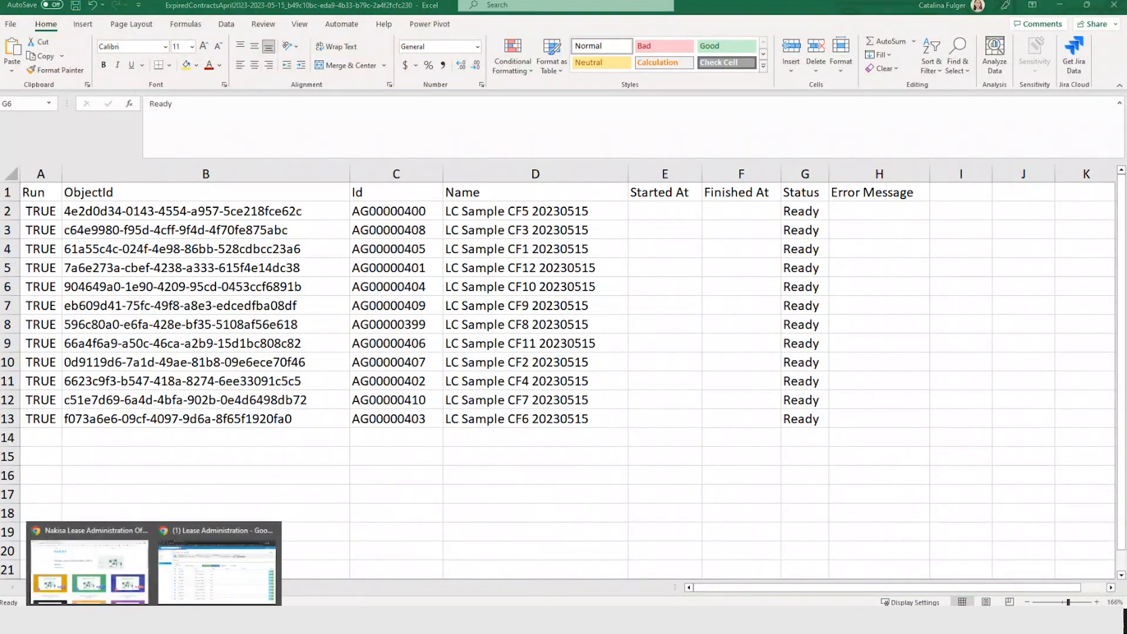
left_click(212, 578)
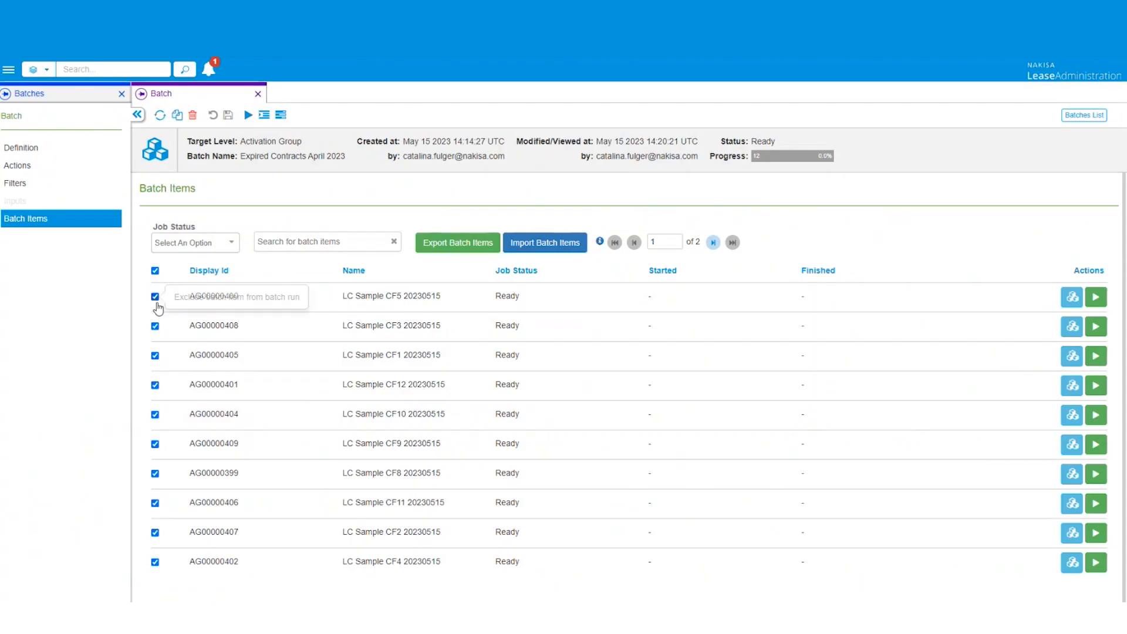
left_click(155, 327)
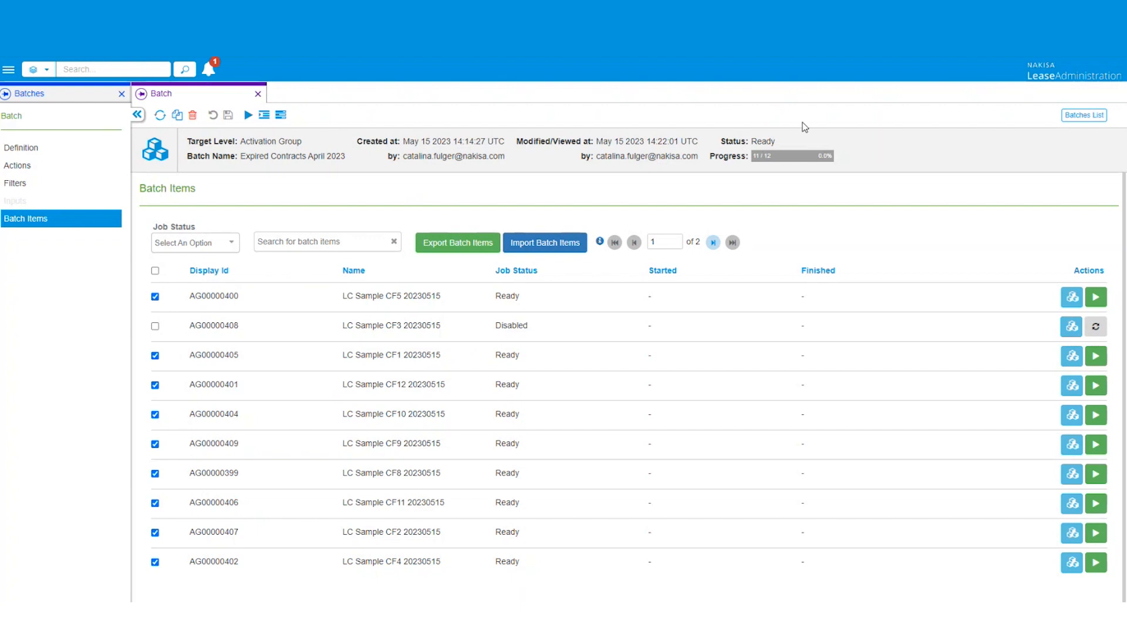
mouse_move(750, 169)
Switch to the exported Excel workbook and examine the Run column values of the batch items
mouse_move(356, 617)
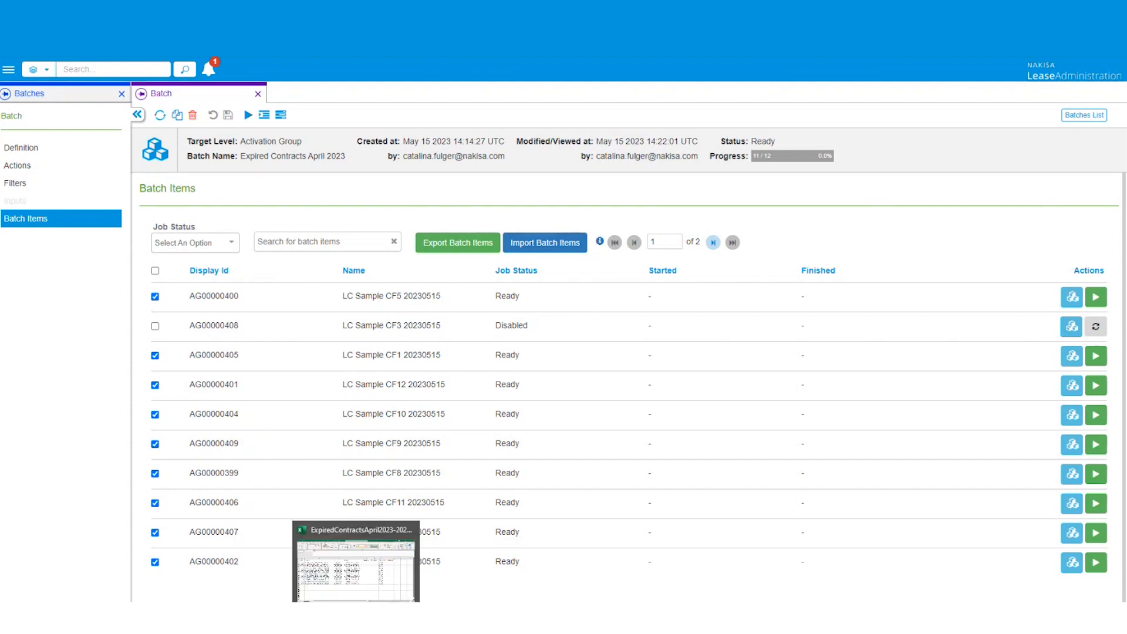
left_click(388, 590)
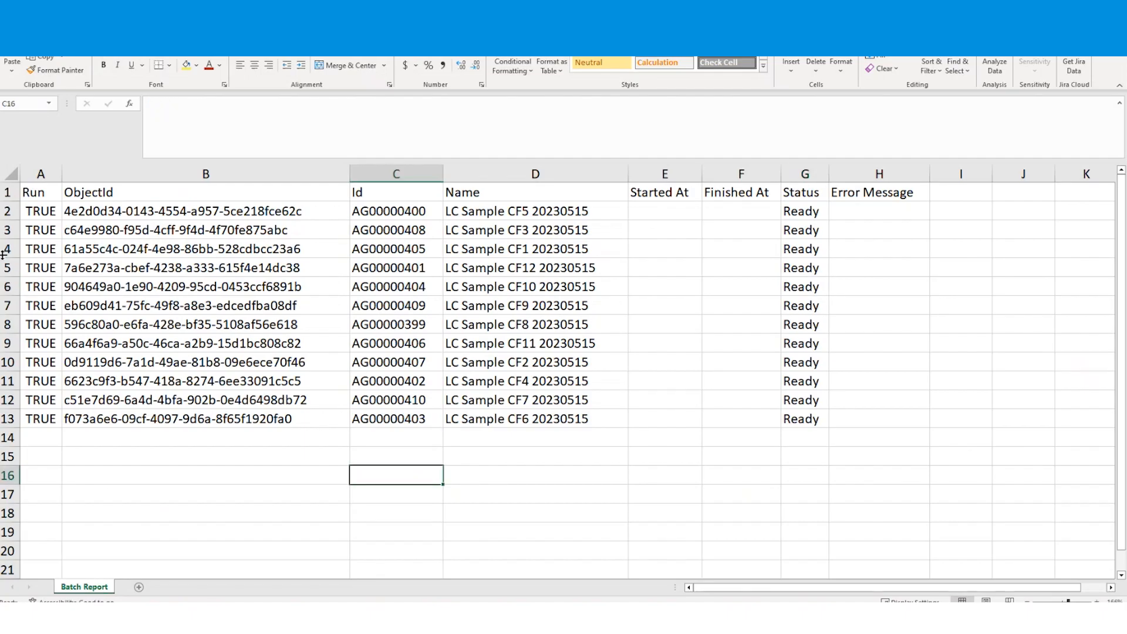
left_click(3, 254)
left_click(47, 324)
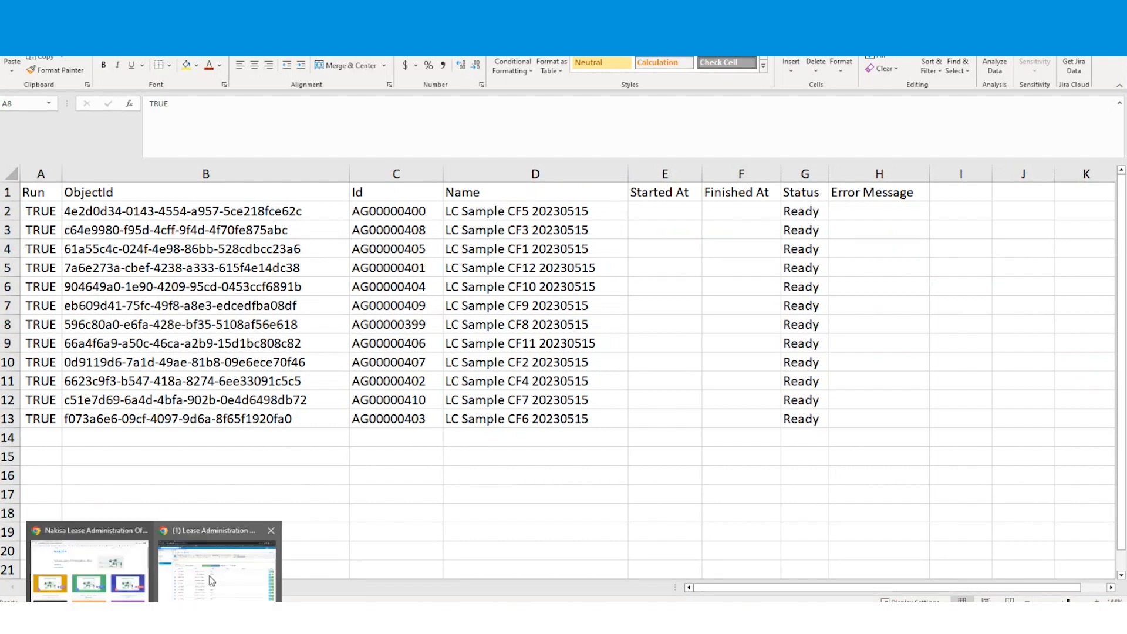
Back in Lease Administration, include LC Sample CF3 20230515 in the batch run again, run the whole batch and refresh its status
left_click(213, 572)
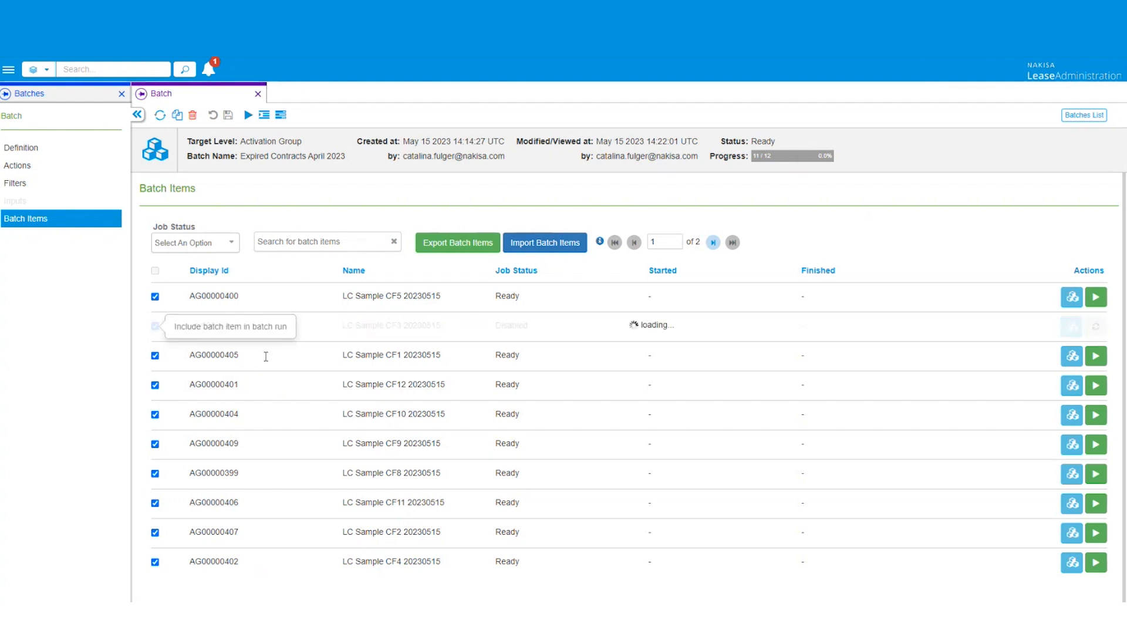
left_click(154, 325)
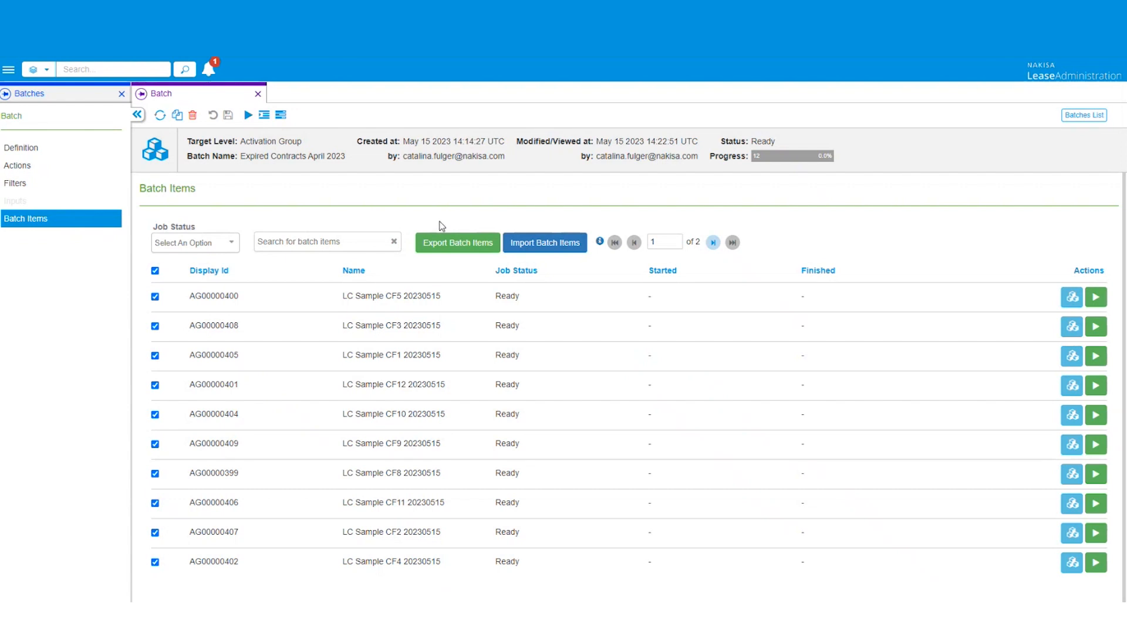
left_click(248, 114)
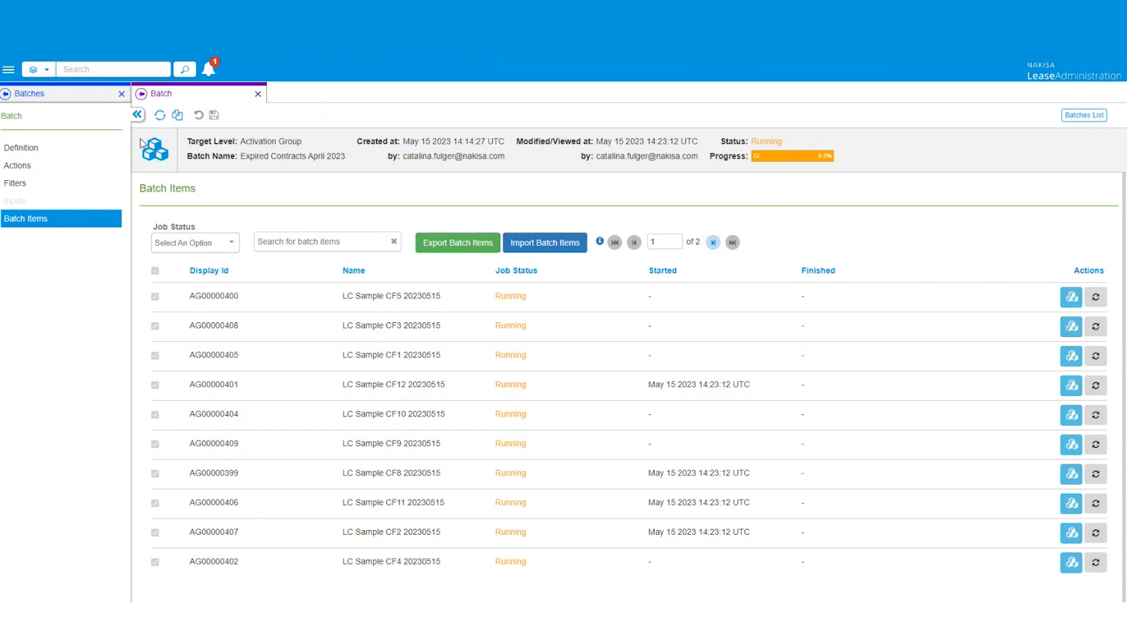
left_click(160, 115)
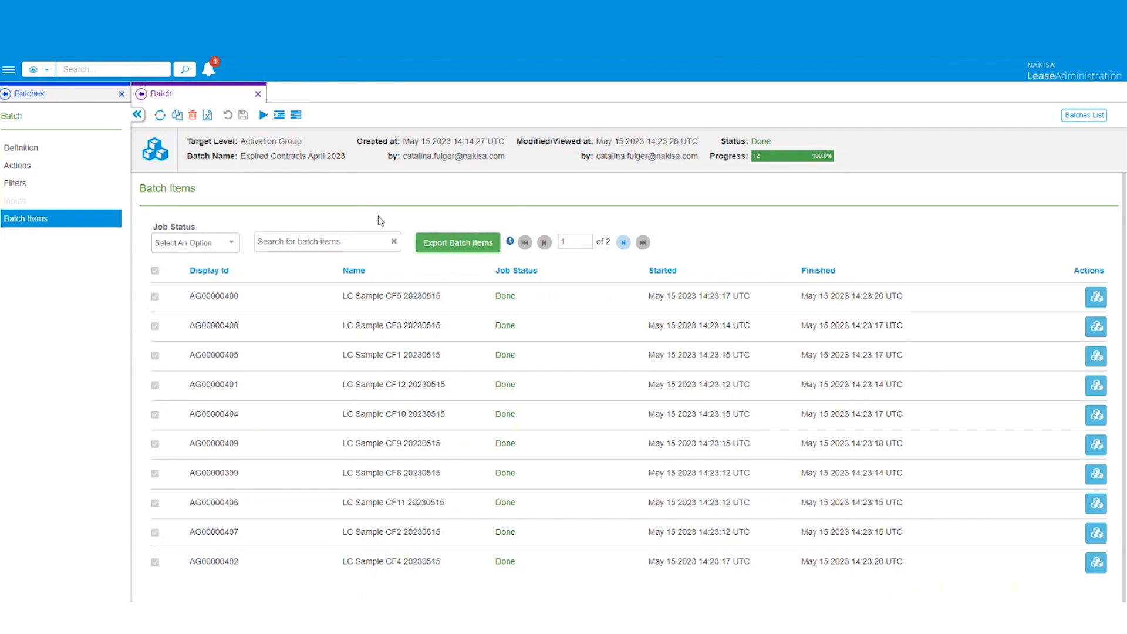
Export the processed batch items and open the LC Sample CF5 20230515 activation group
left_click(447, 250)
left_click(1095, 299)
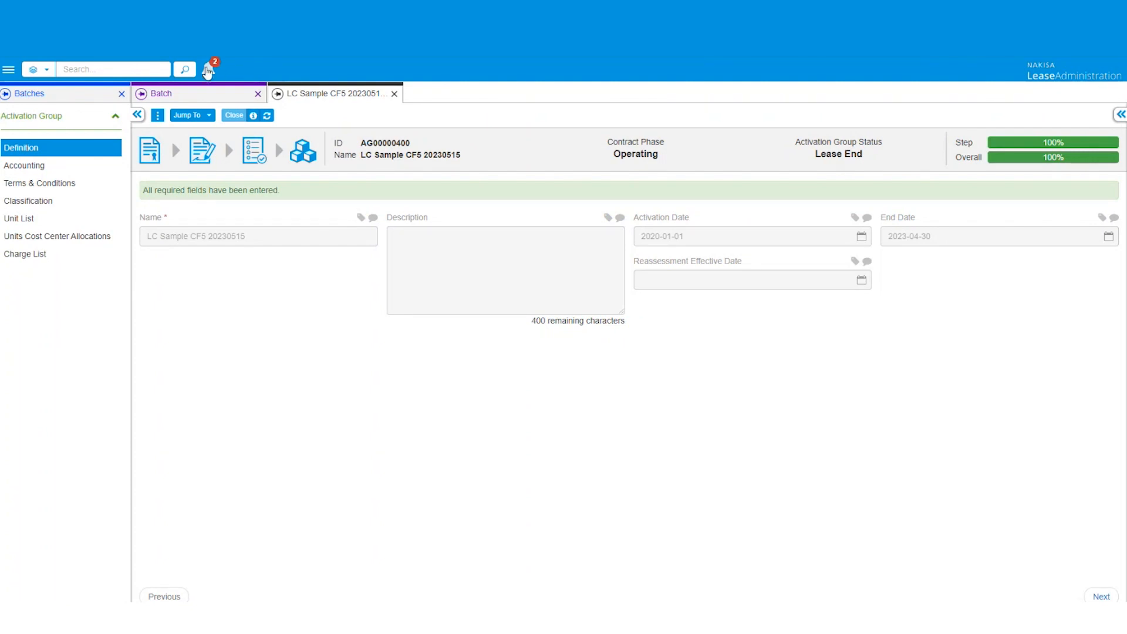
Download the newly exported ExpiredContractsApril2023 batch report and save it in Documents under the suggested file name
left_click(208, 70)
left_click(219, 163)
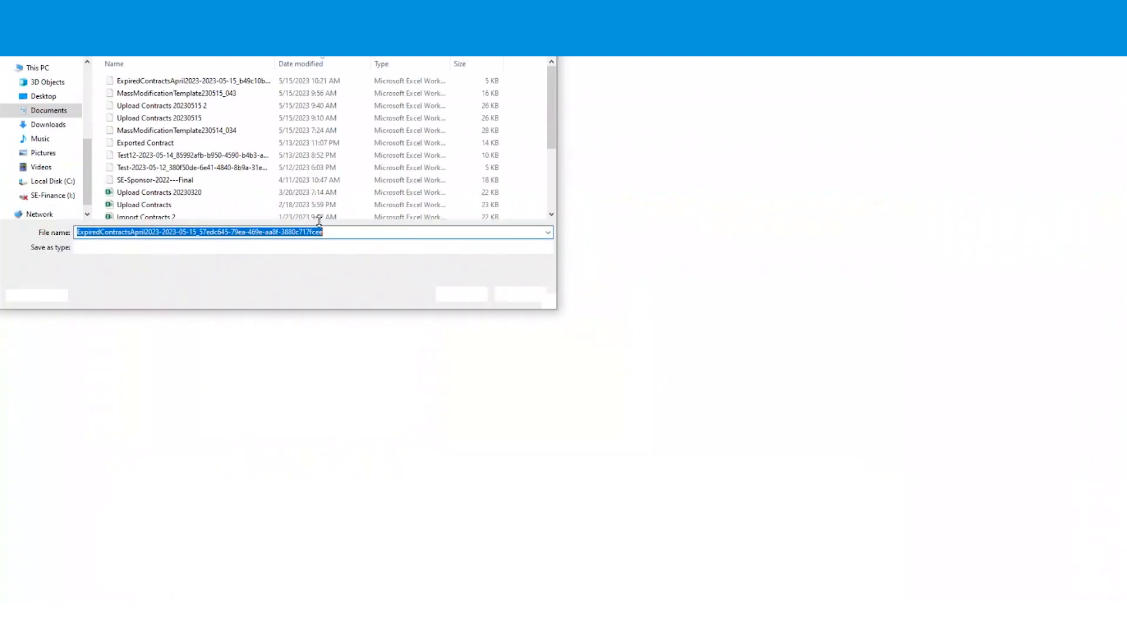
left_click(463, 300)
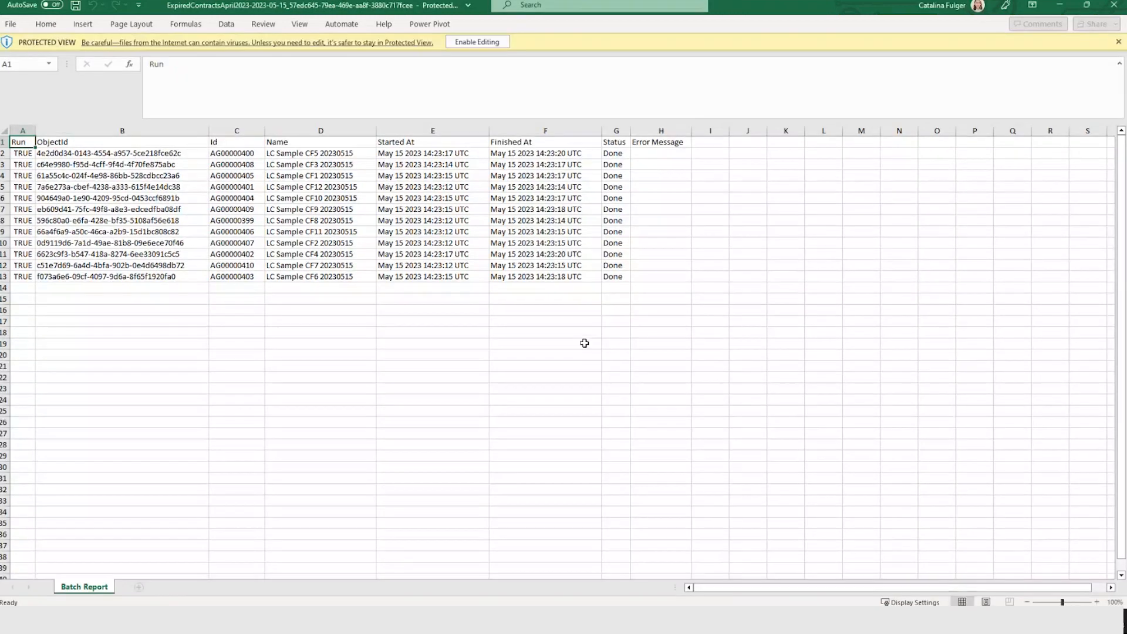
In Excel, enable editing of the downloaded batch report and examine the Status and Error Message columns of the batch items
left_click(584, 343)
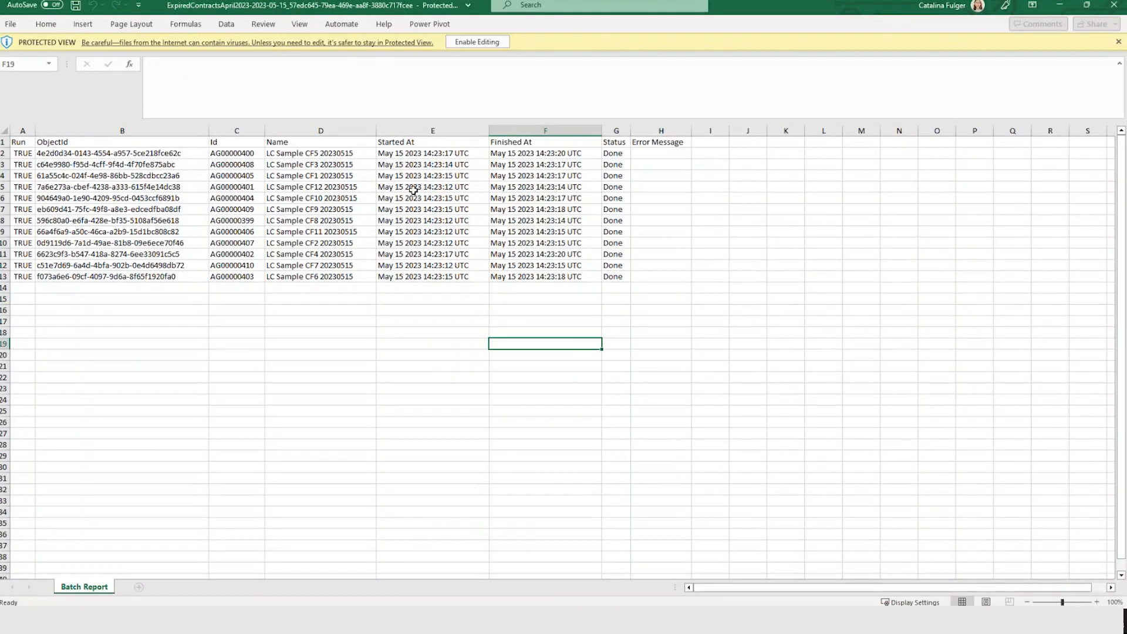
left_click(476, 41)
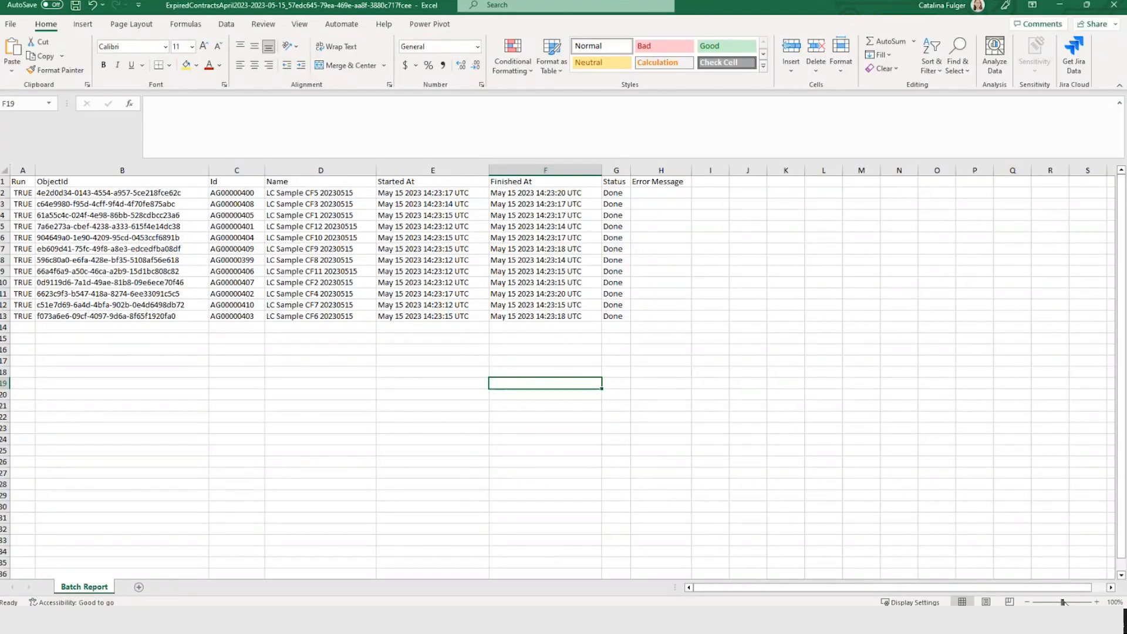
left_click_drag(1062, 601, 1068, 602)
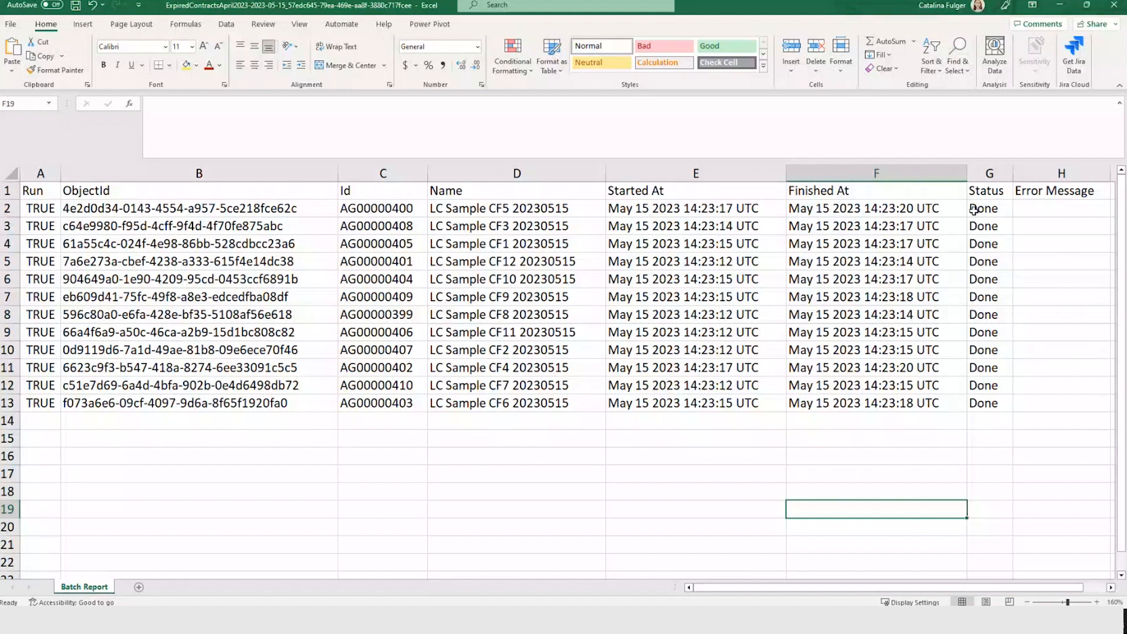
left_click(963, 433)
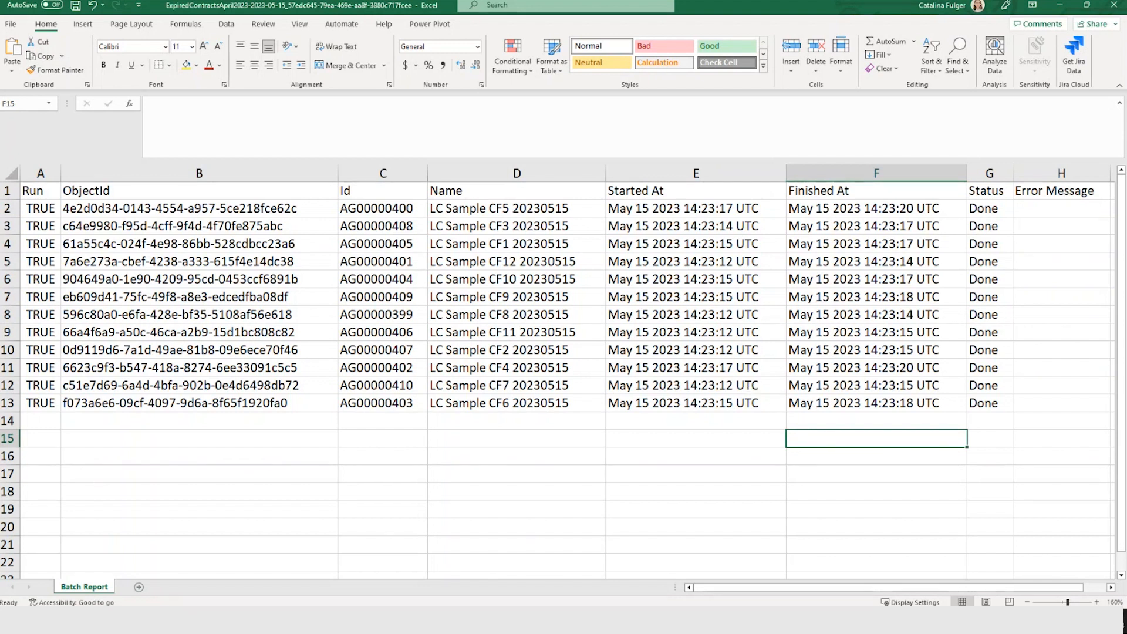
Back in Lease Administration, close the LC Sample CF5 20230515 activation group and list all activation groups with Lease End status
left_click(217, 562)
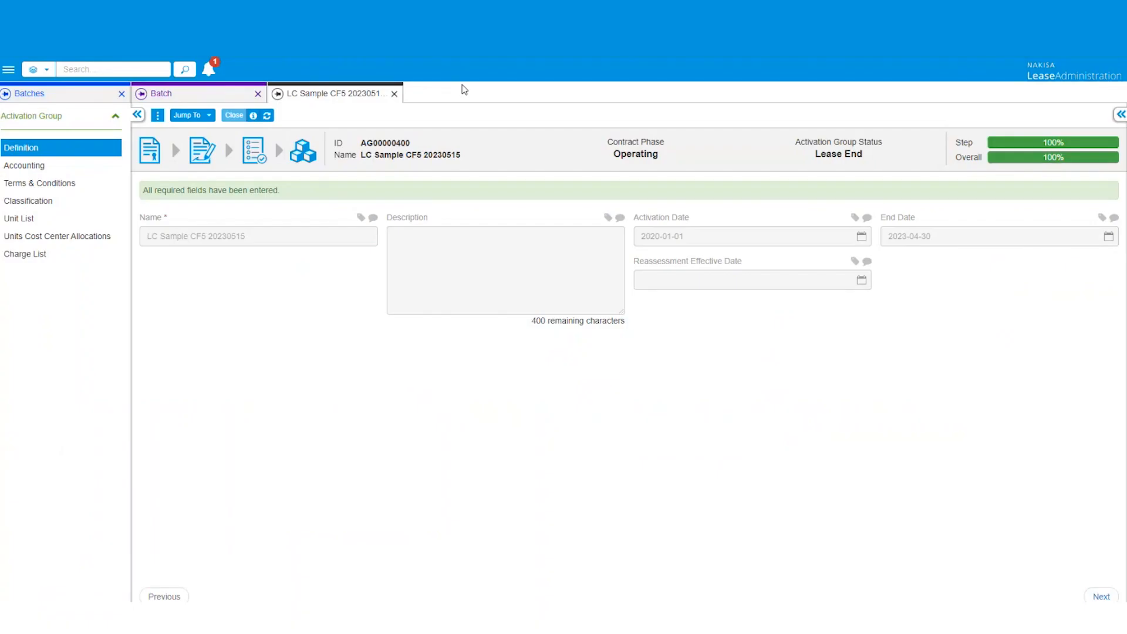
left_click(394, 95)
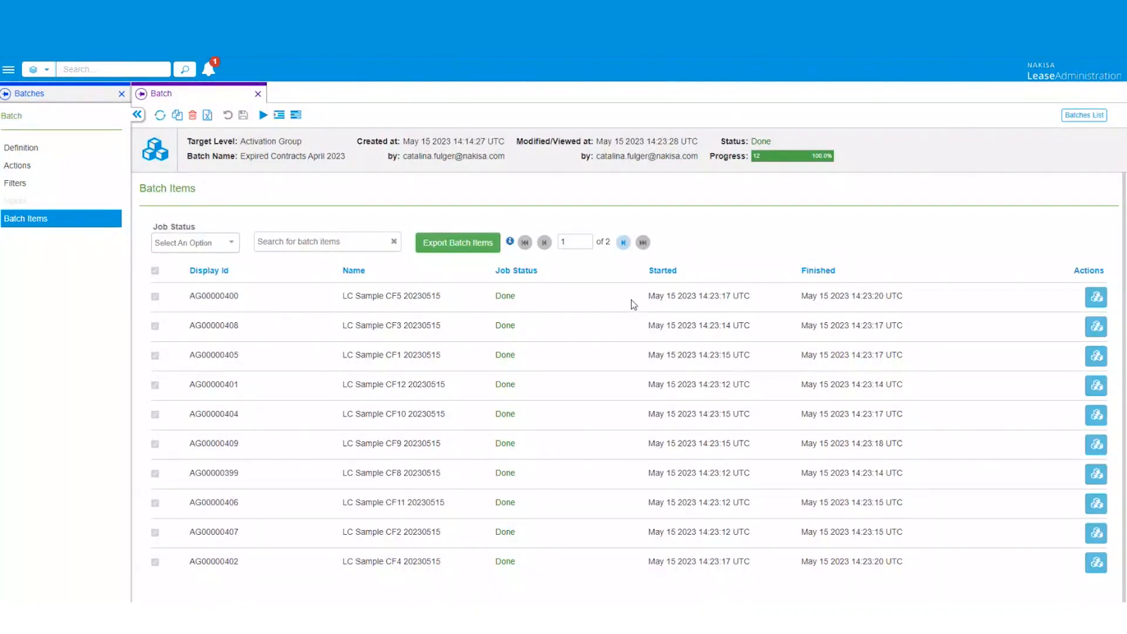
left_click(8, 69)
left_click(67, 168)
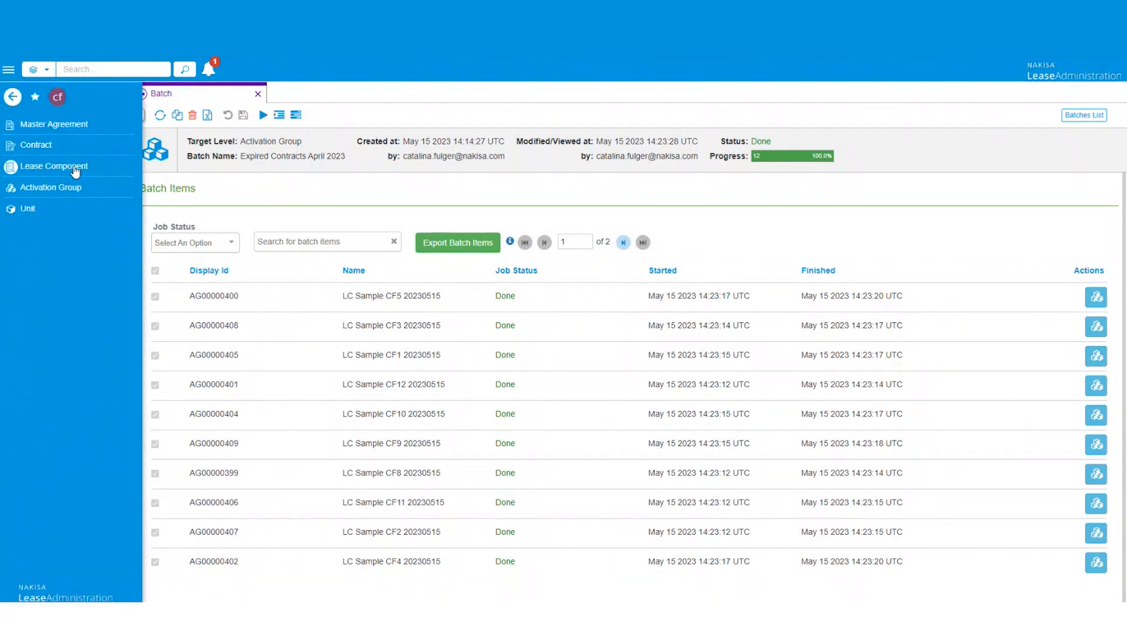
left_click(75, 194)
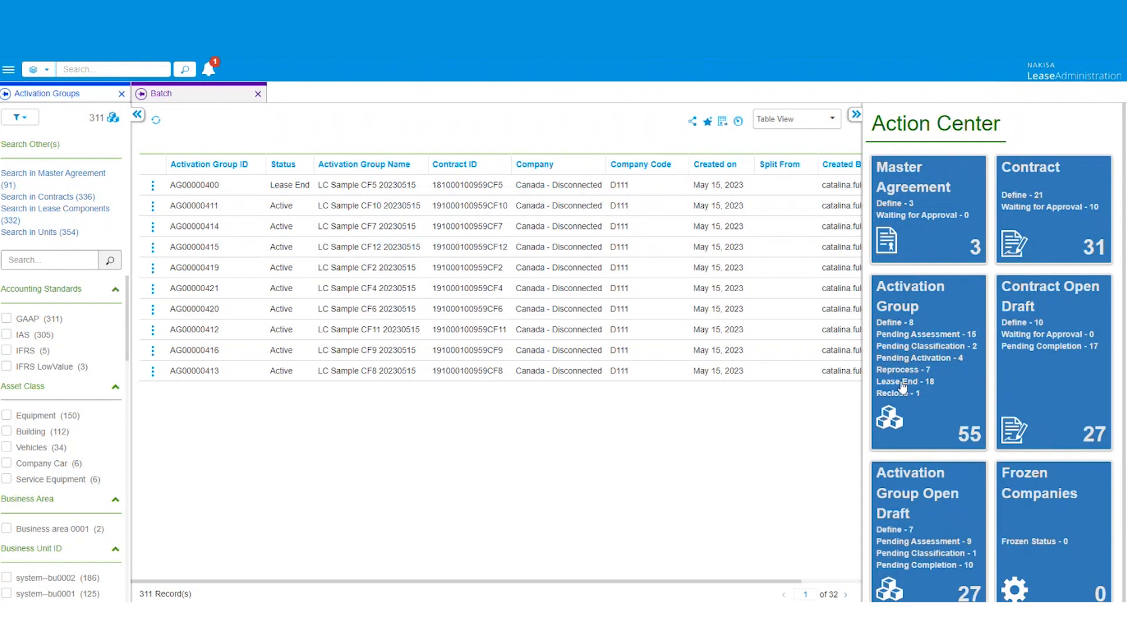
left_click(902, 382)
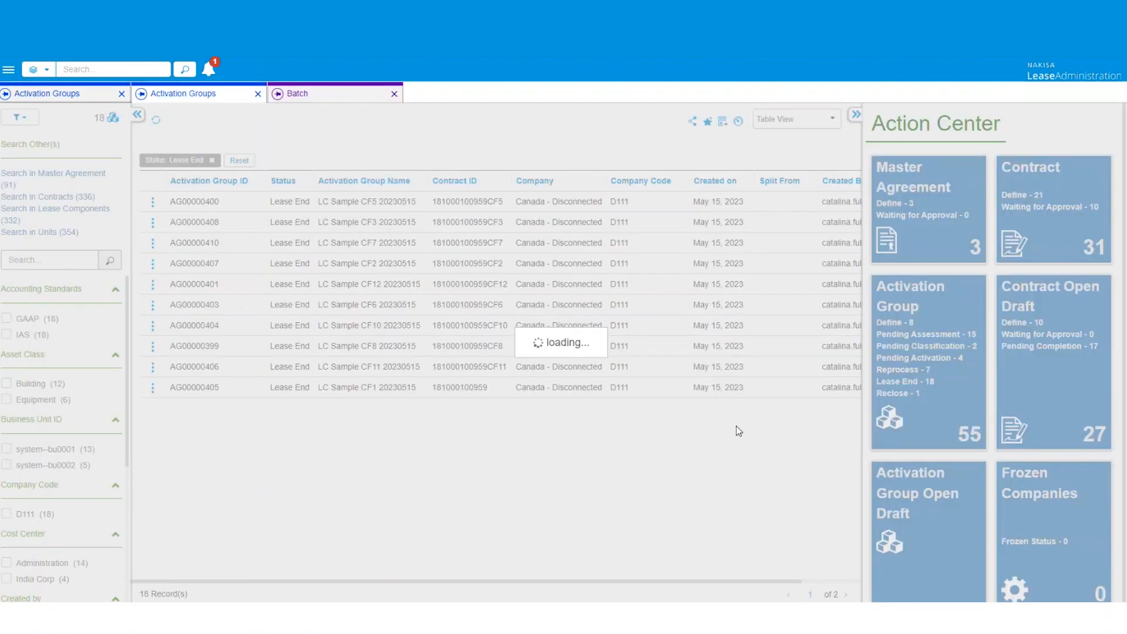